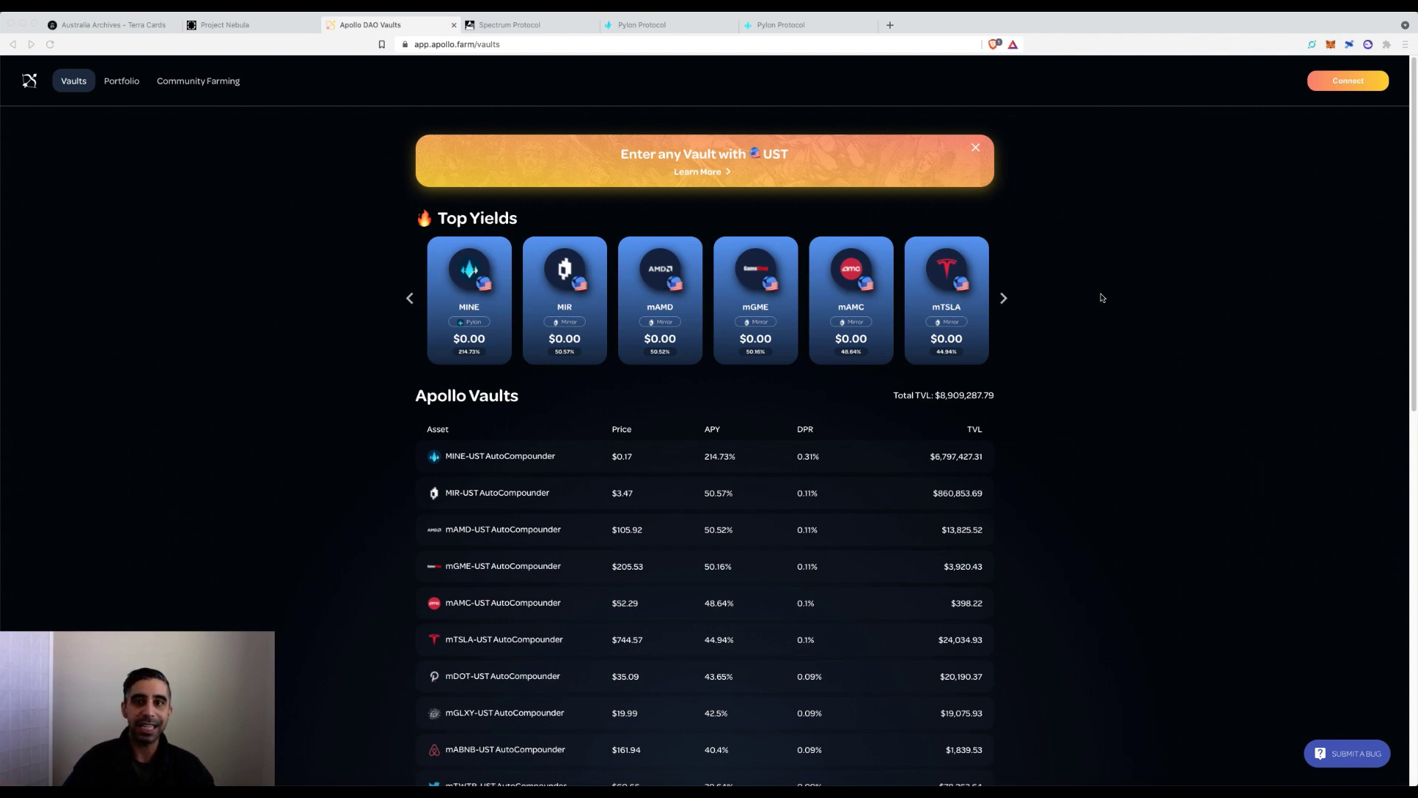
- Check the 1.19 MINE-UST LP staked on Pylon Protocol, then return to Apollo's vaults page
{"action": "left_click", "coordinate": [778, 25]}
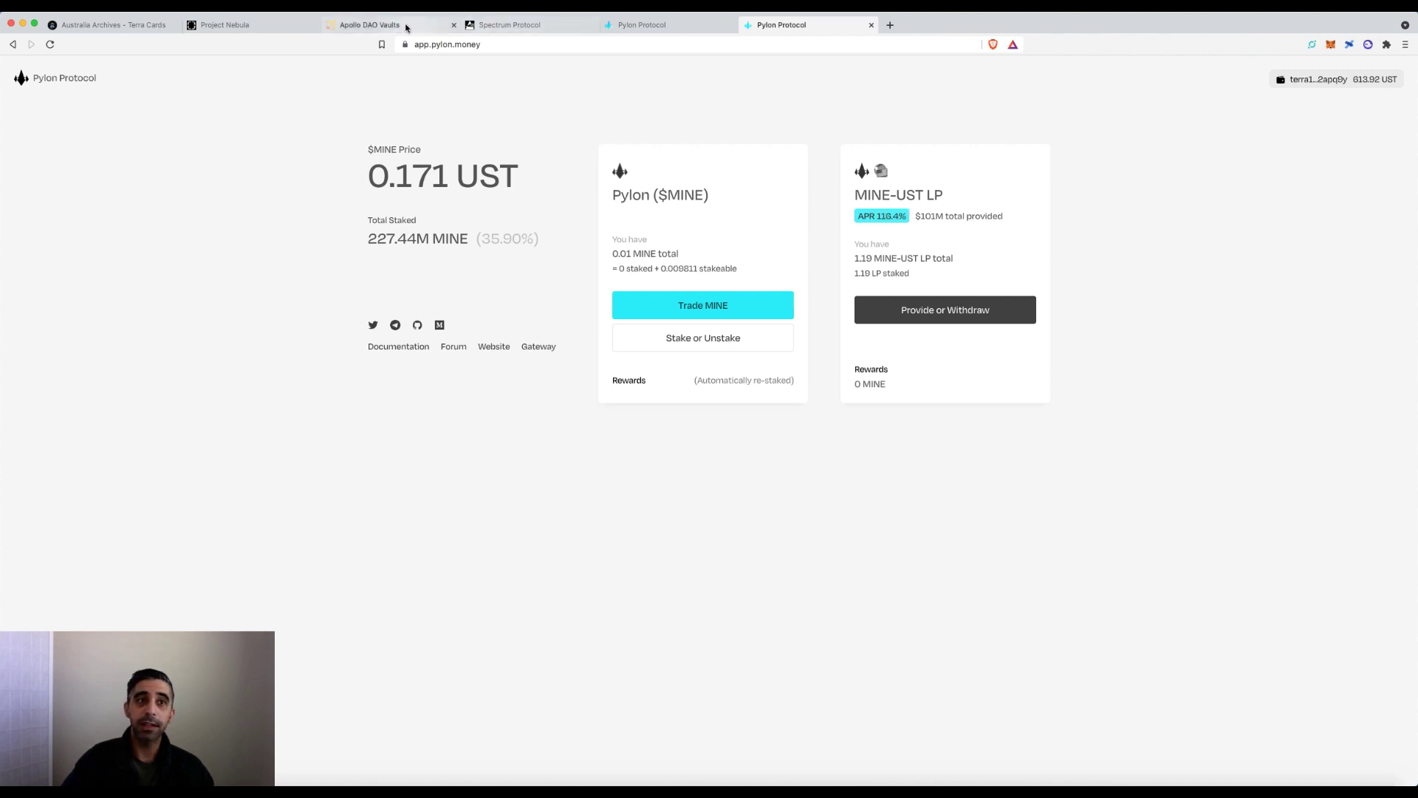
{"action": "left_click", "coordinate": [405, 25]}
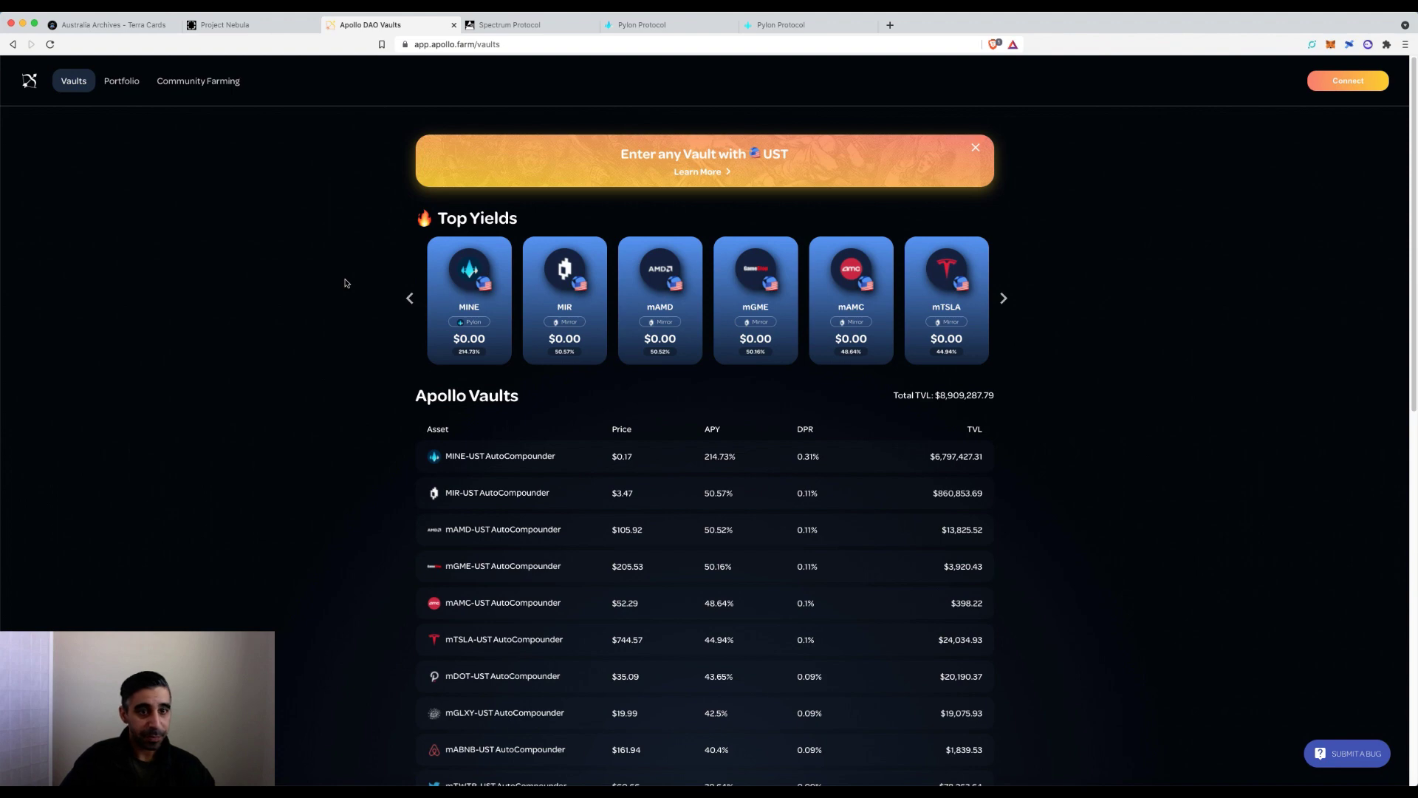
- Read through the Community Farming event's APOLLO countdown and farming details, then return to the vaults list
{"action": "left_click", "coordinate": [211, 84]}
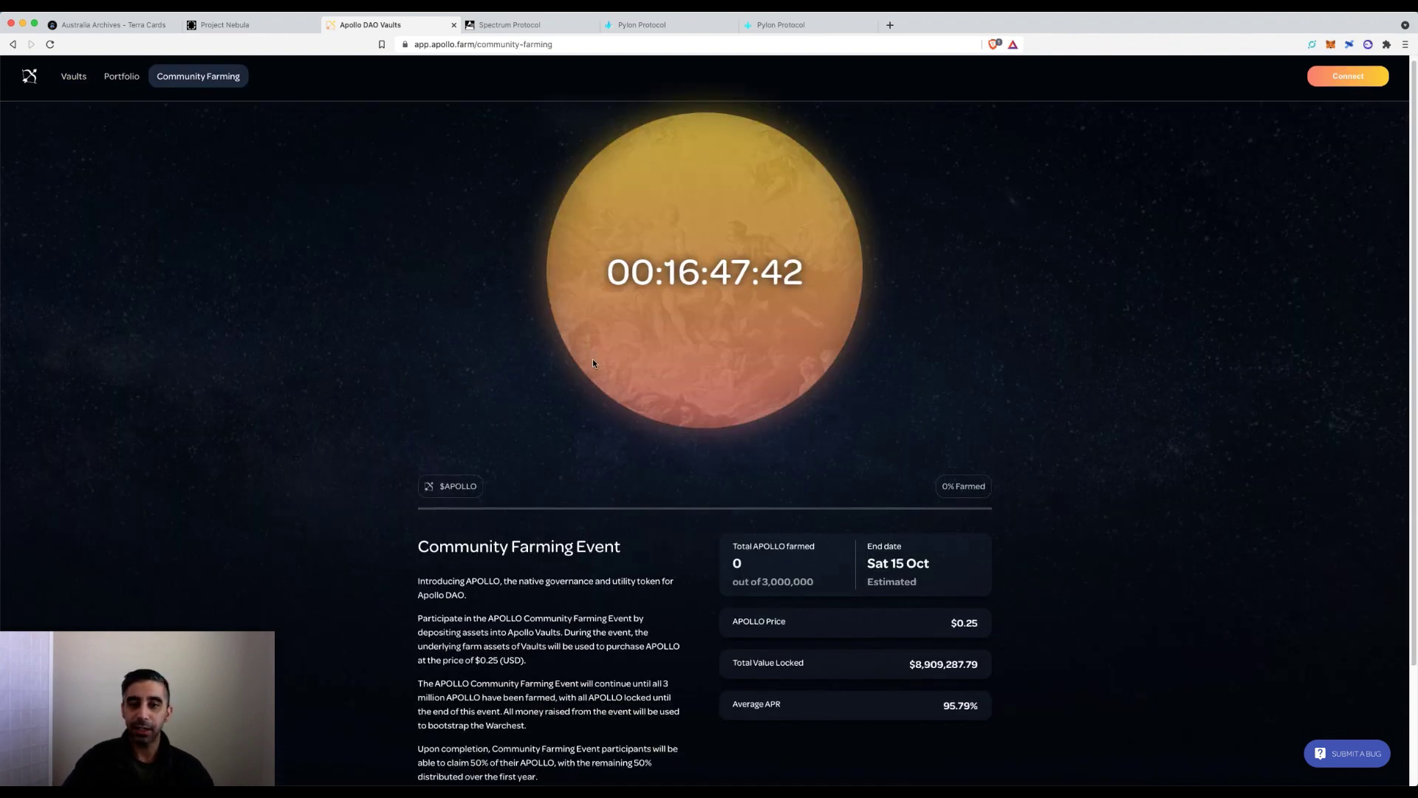
{"action": "scroll", "coordinate": [606, 362], "scroll_direction": "down", "scroll_amount": 3}
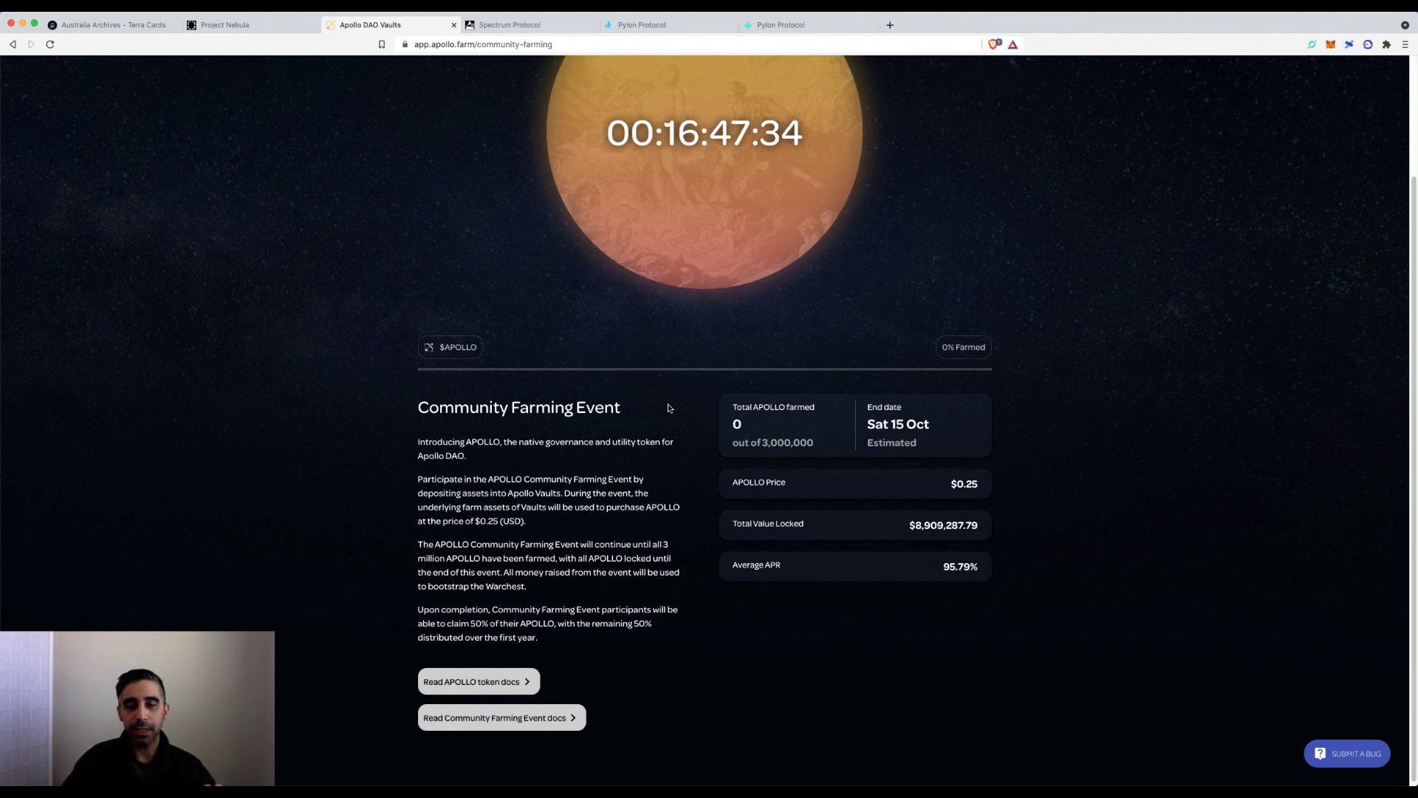
{"action": "scroll", "coordinate": [669, 408], "scroll_direction": "down", "scroll_amount": 1}
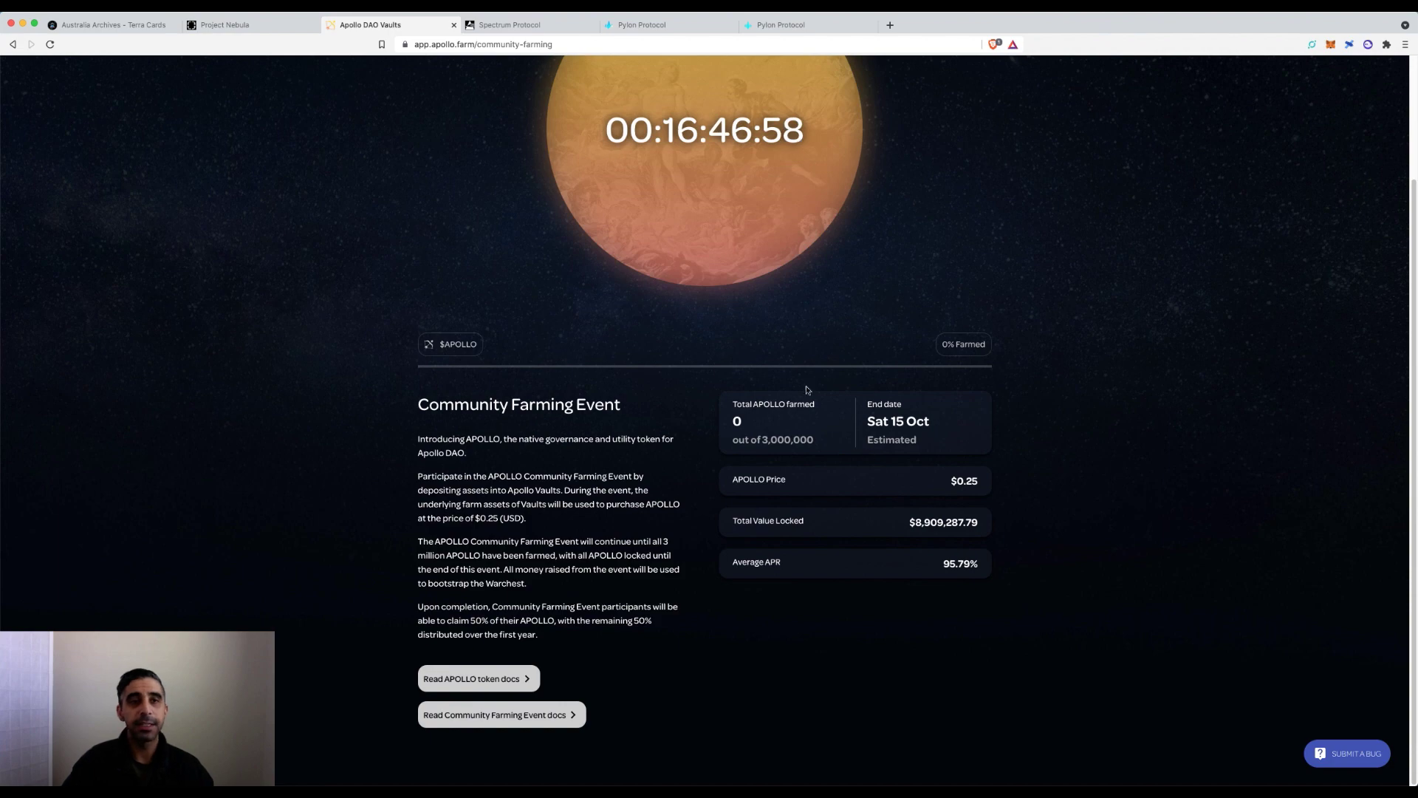
{"action": "scroll", "coordinate": [672, 325], "scroll_direction": "up", "scroll_amount": 3}
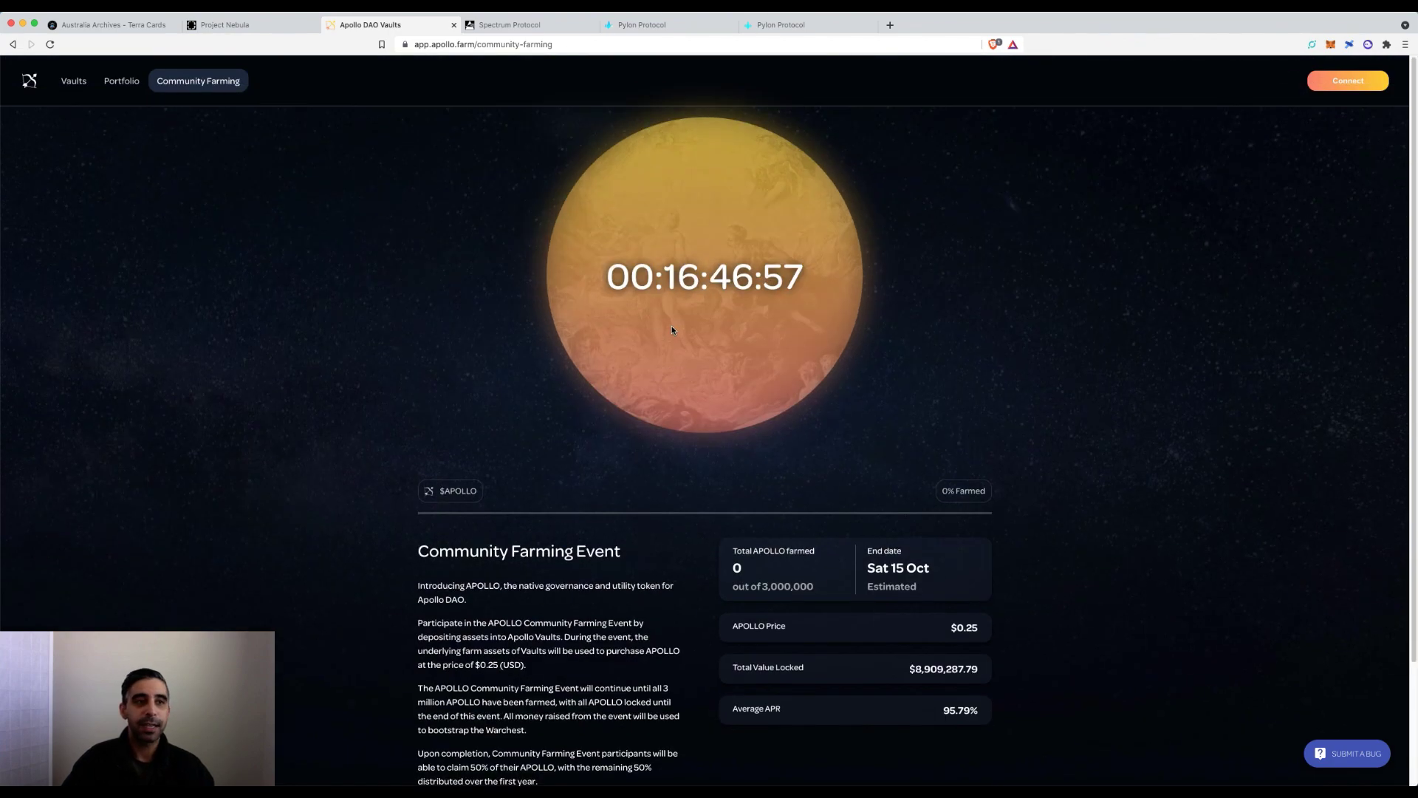
{"action": "left_click", "coordinate": [73, 81]}
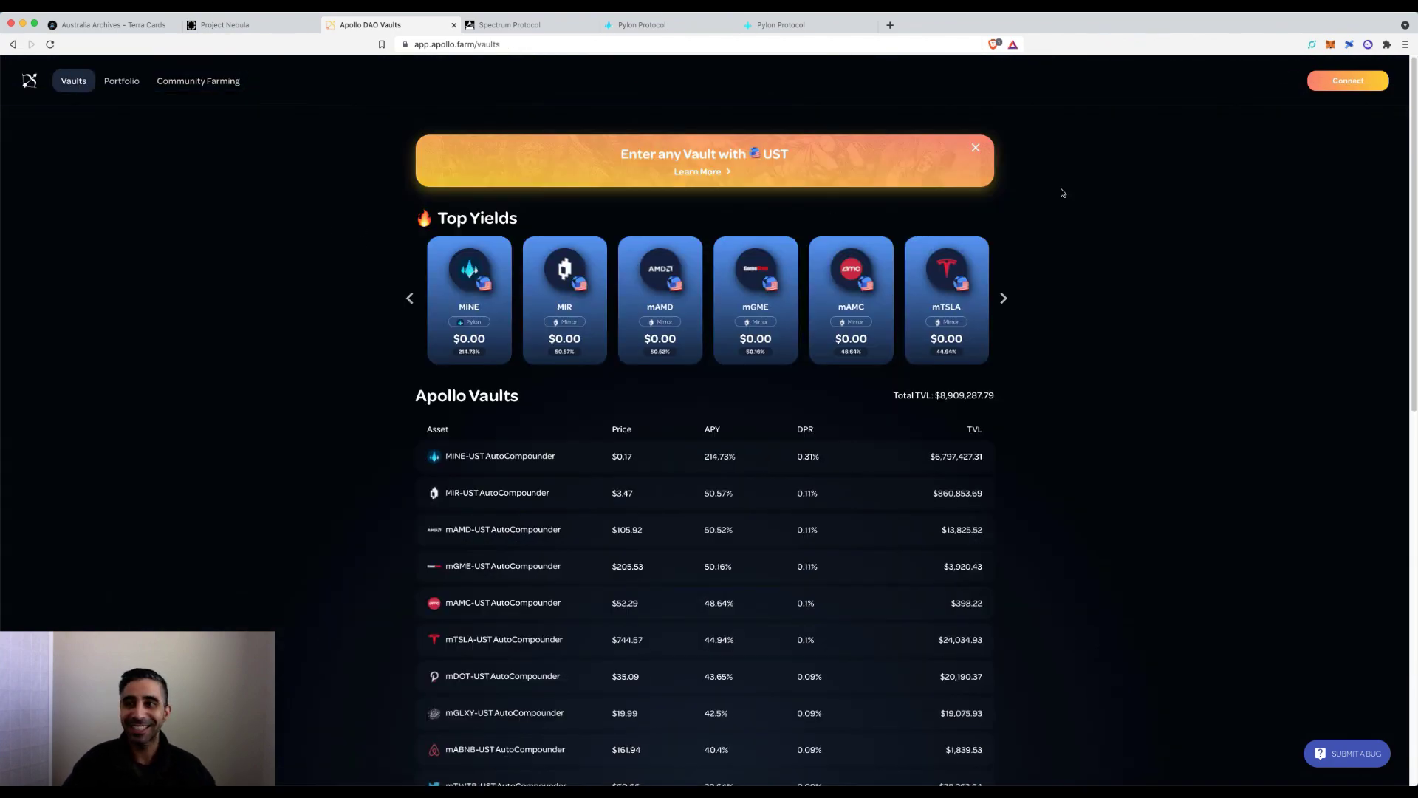
- Connect the Terra Station Extension wallet so the 614 UST balance appears, then glance at Pylon
{"action": "left_click", "coordinate": [1358, 89]}
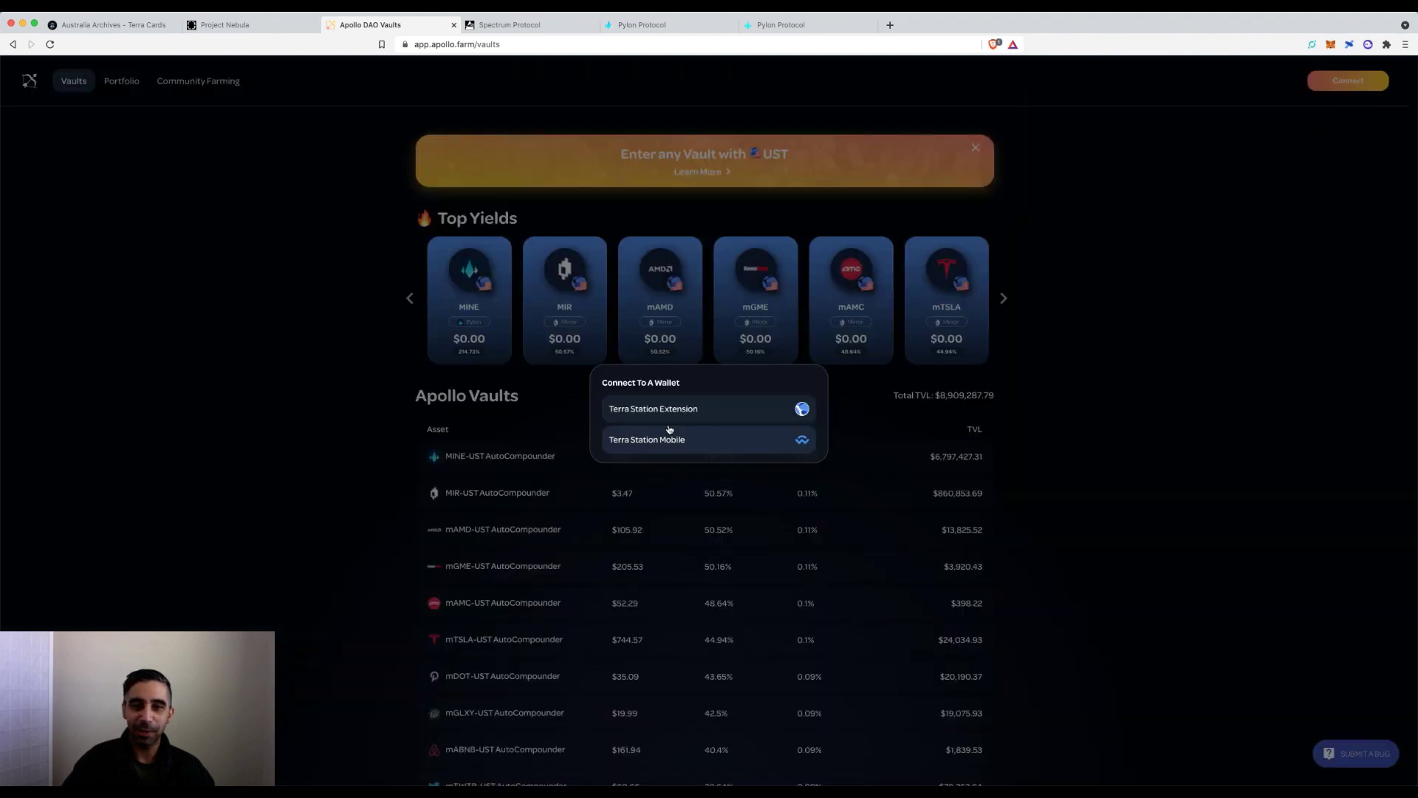
{"action": "left_click", "coordinate": [731, 412]}
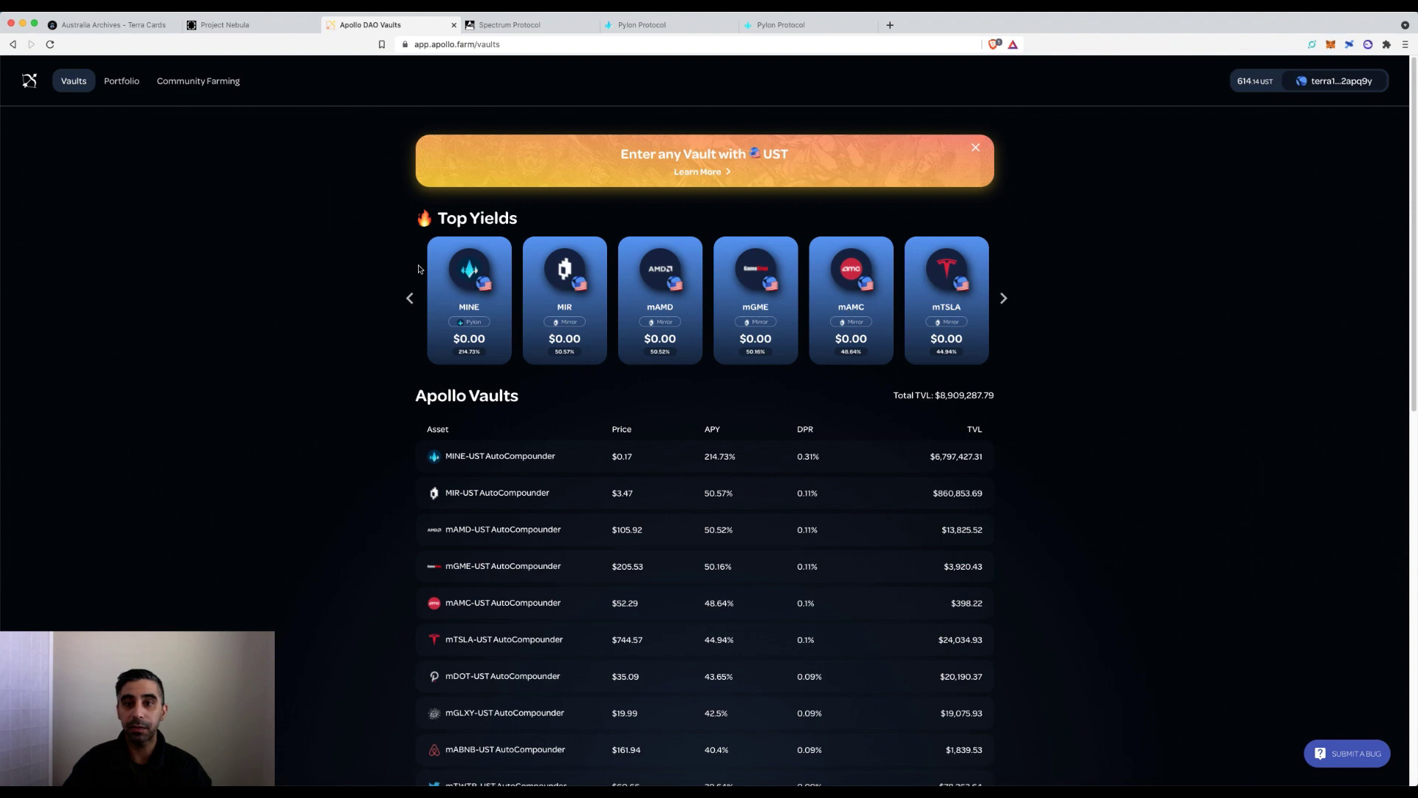
{"action": "left_click", "coordinate": [826, 28]}
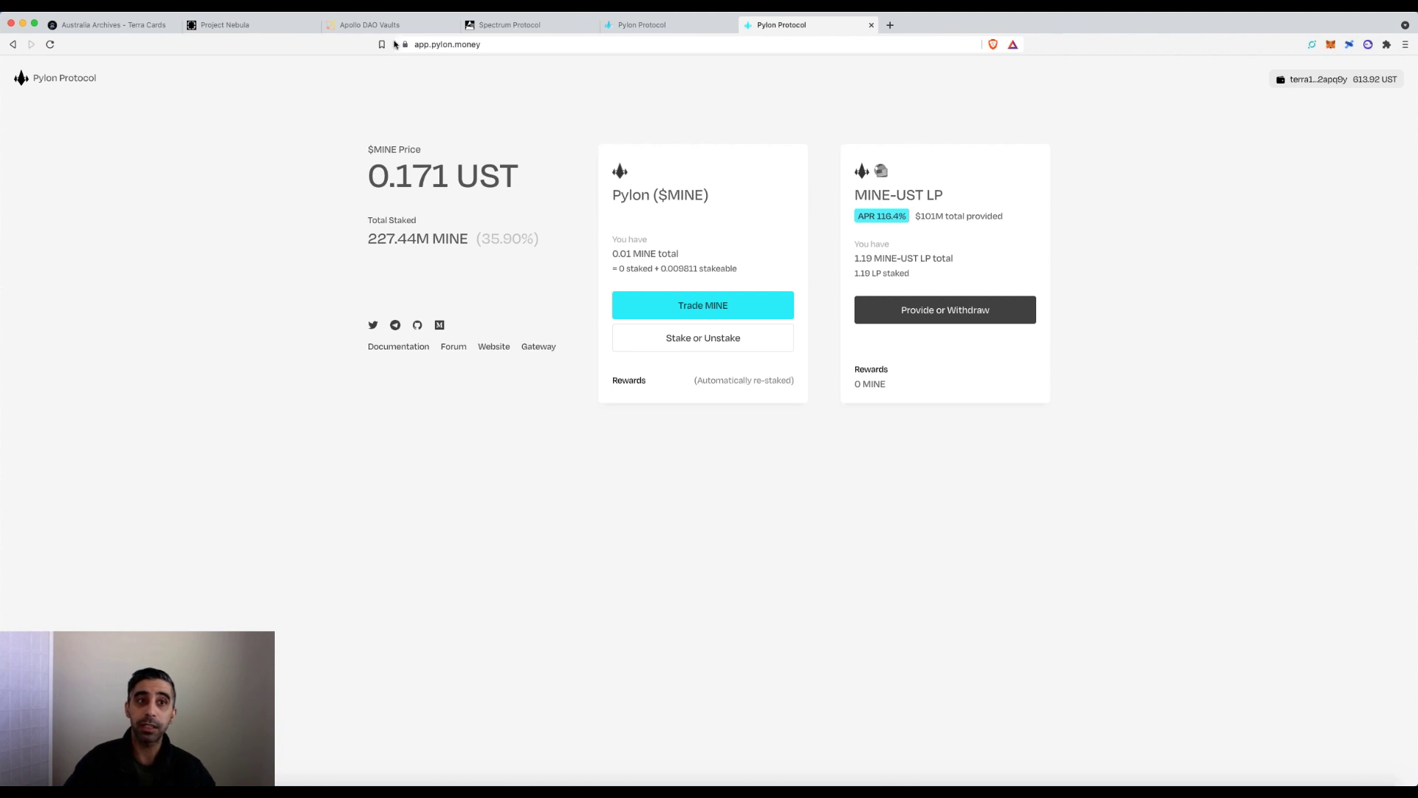
{"action": "left_click", "coordinate": [398, 28]}
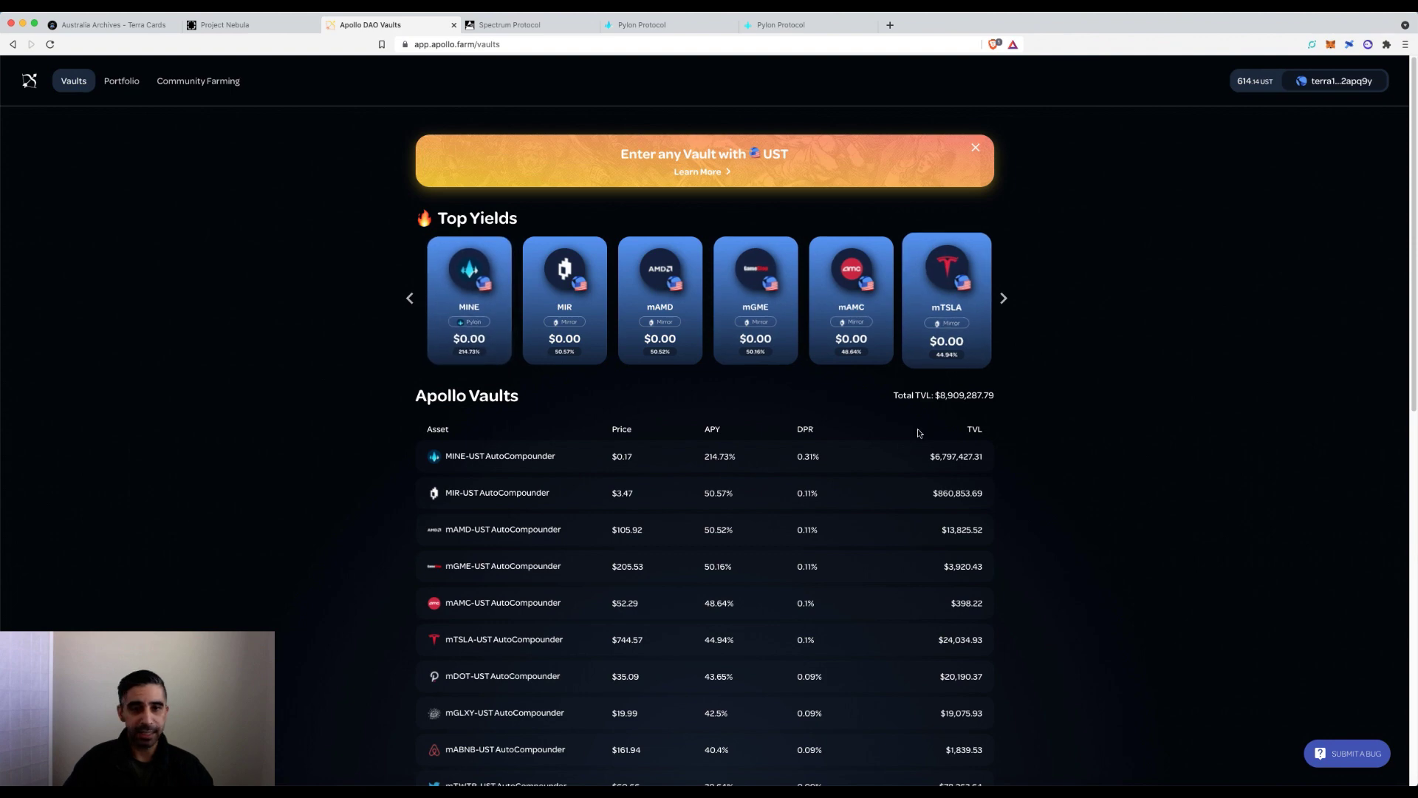
{"action": "scroll", "coordinate": [919, 433], "scroll_direction": "down", "scroll_amount": 10}
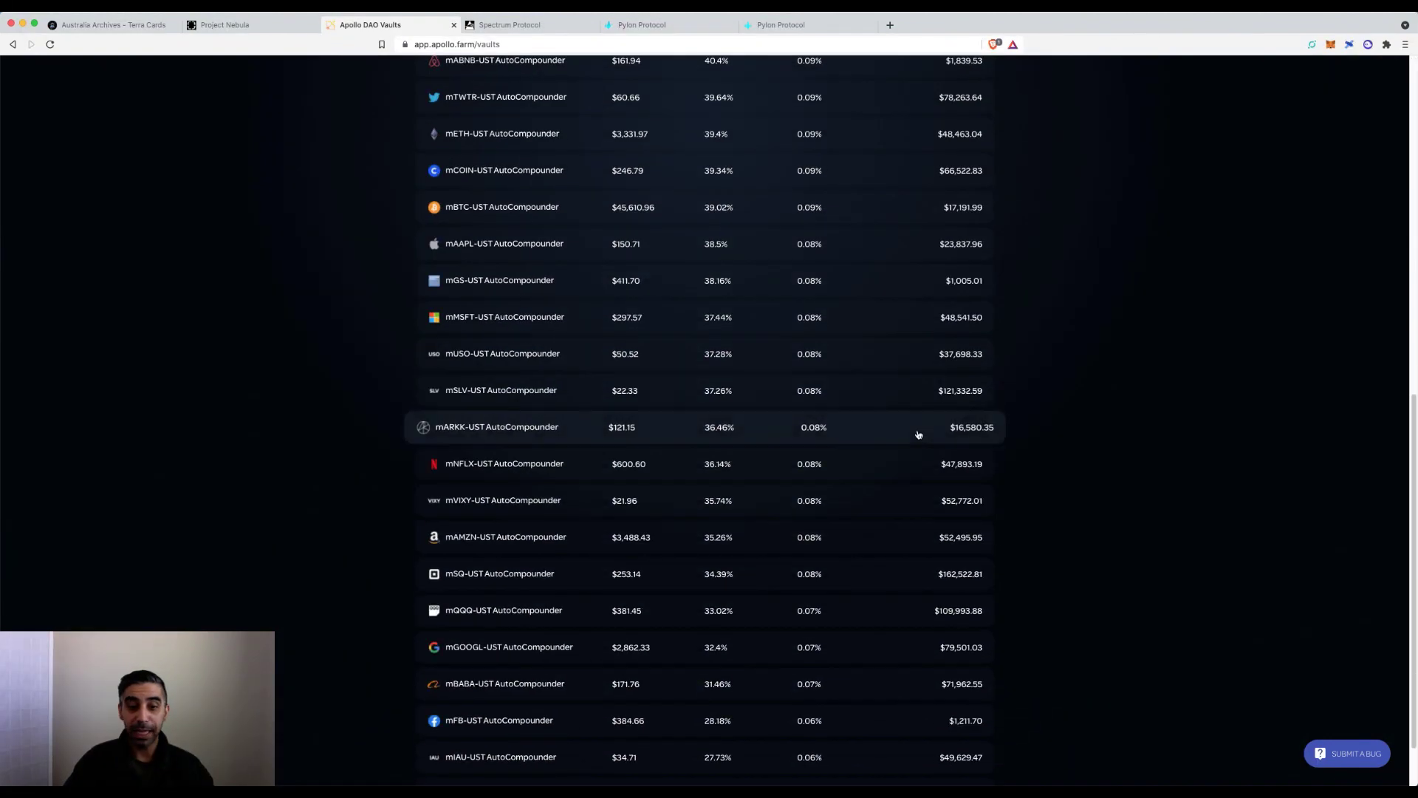
{"action": "scroll", "coordinate": [918, 433], "scroll_direction": "up", "scroll_amount": 10}
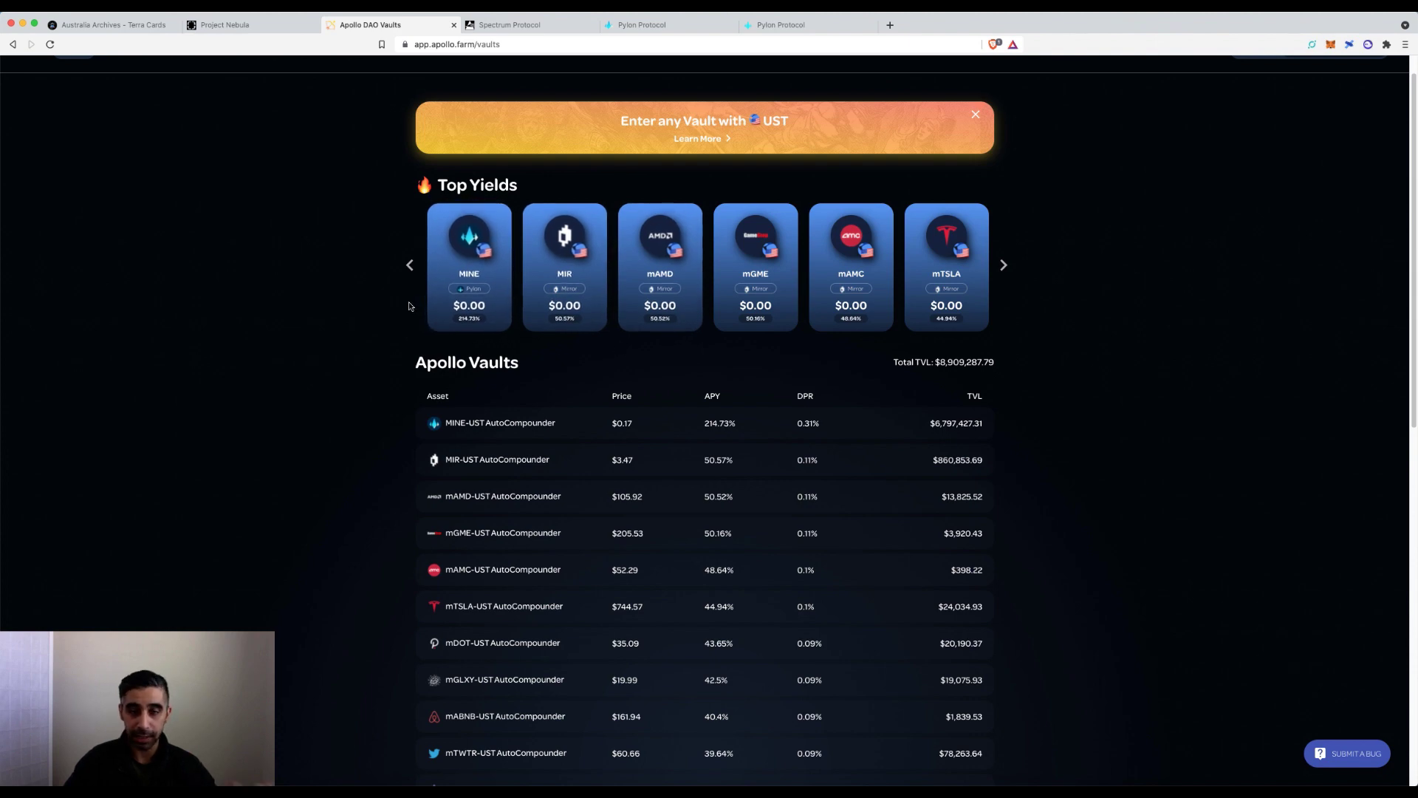
{"action": "left_click", "coordinate": [461, 265]}
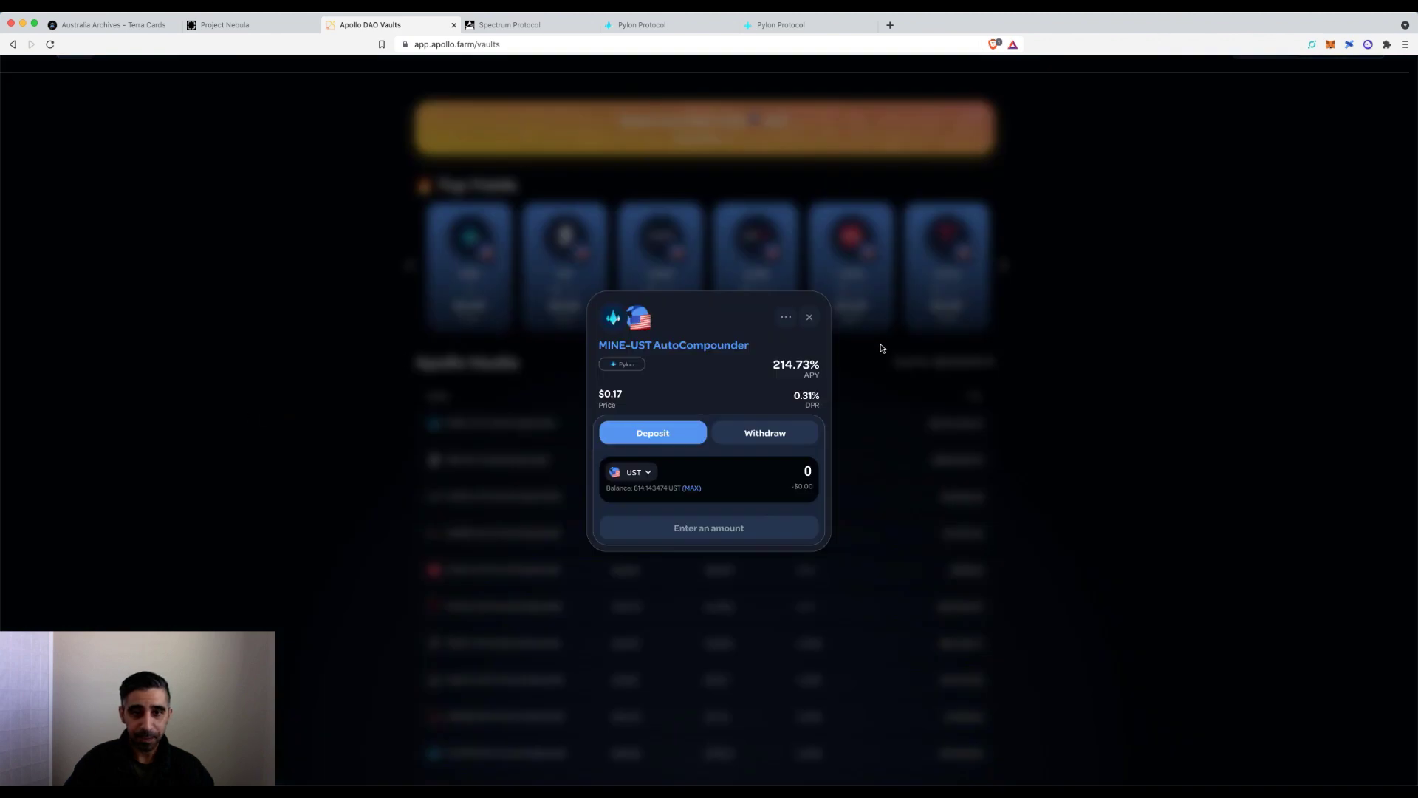
{"action": "left_click", "coordinate": [809, 317]}
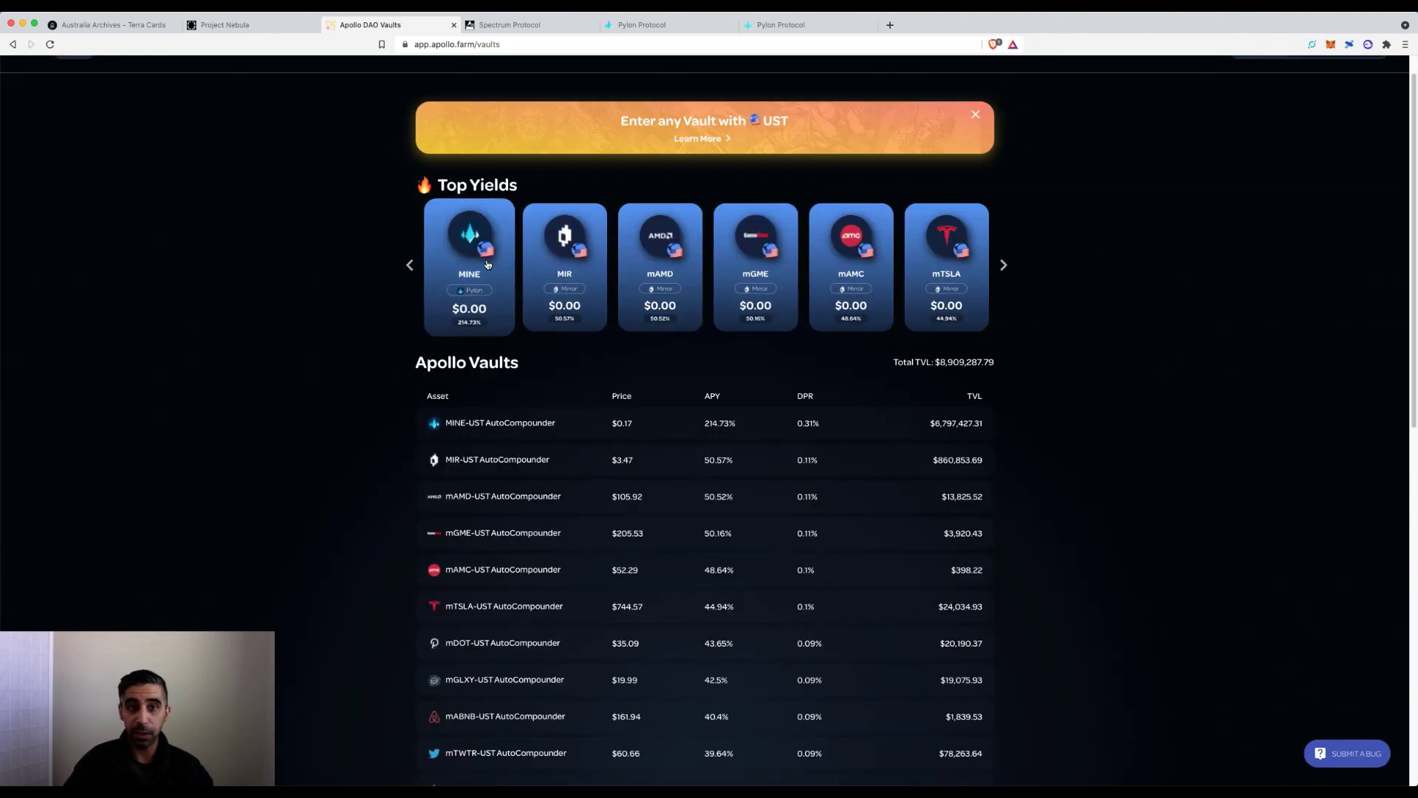
{"action": "scroll", "coordinate": [665, 359], "scroll_direction": "down", "scroll_amount": 3}
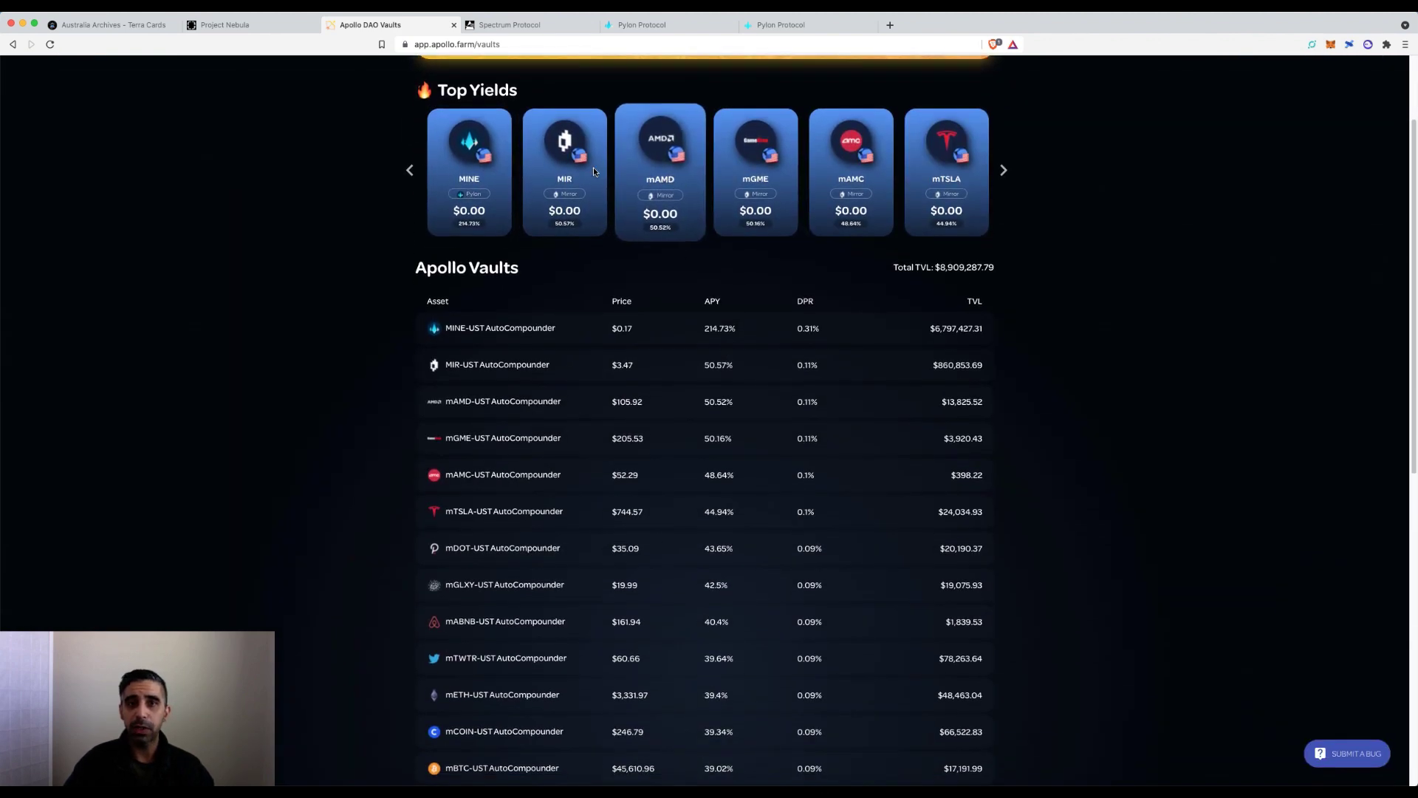
{"action": "scroll", "coordinate": [643, 399], "scroll_direction": "down", "scroll_amount": 2}
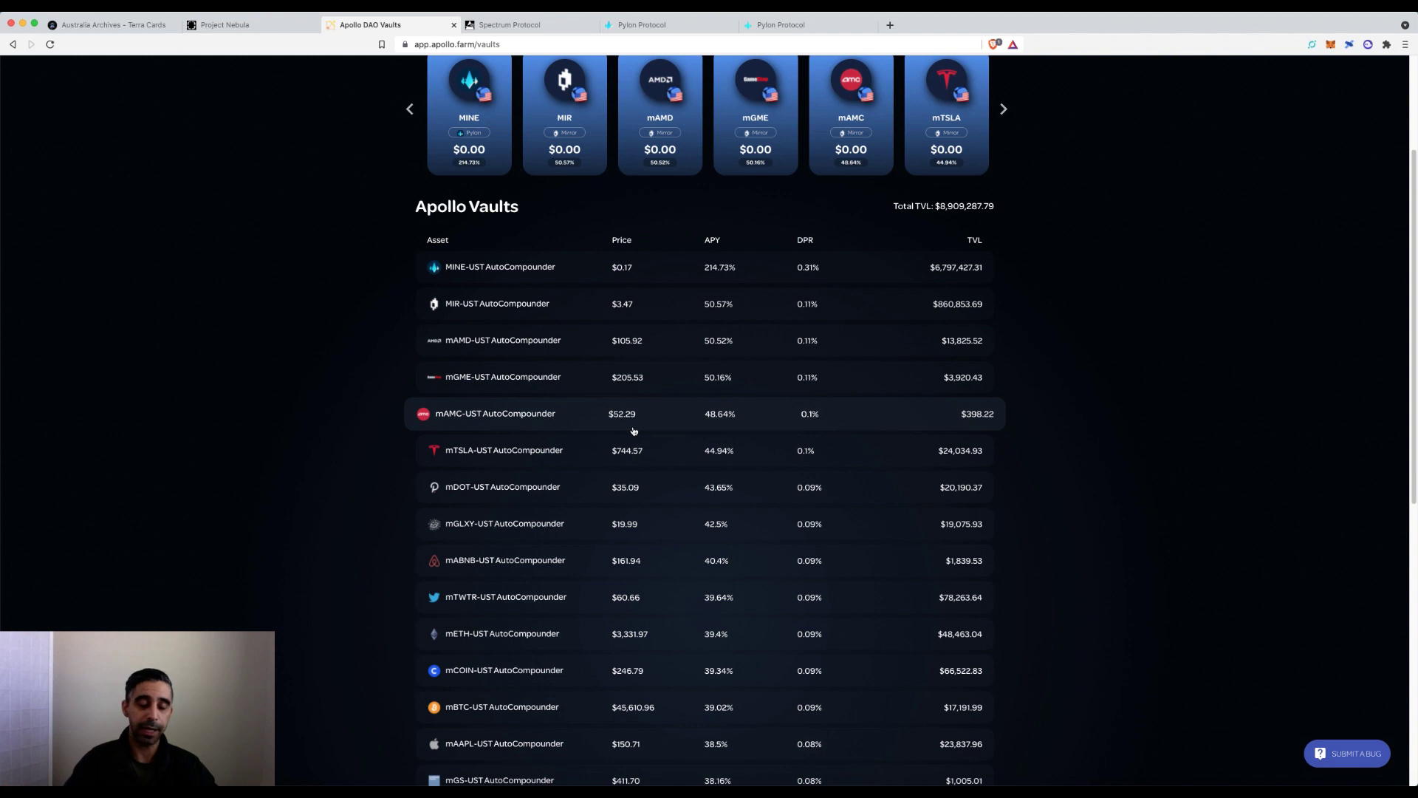
{"action": "scroll", "coordinate": [633, 430], "scroll_direction": "up", "scroll_amount": 3}
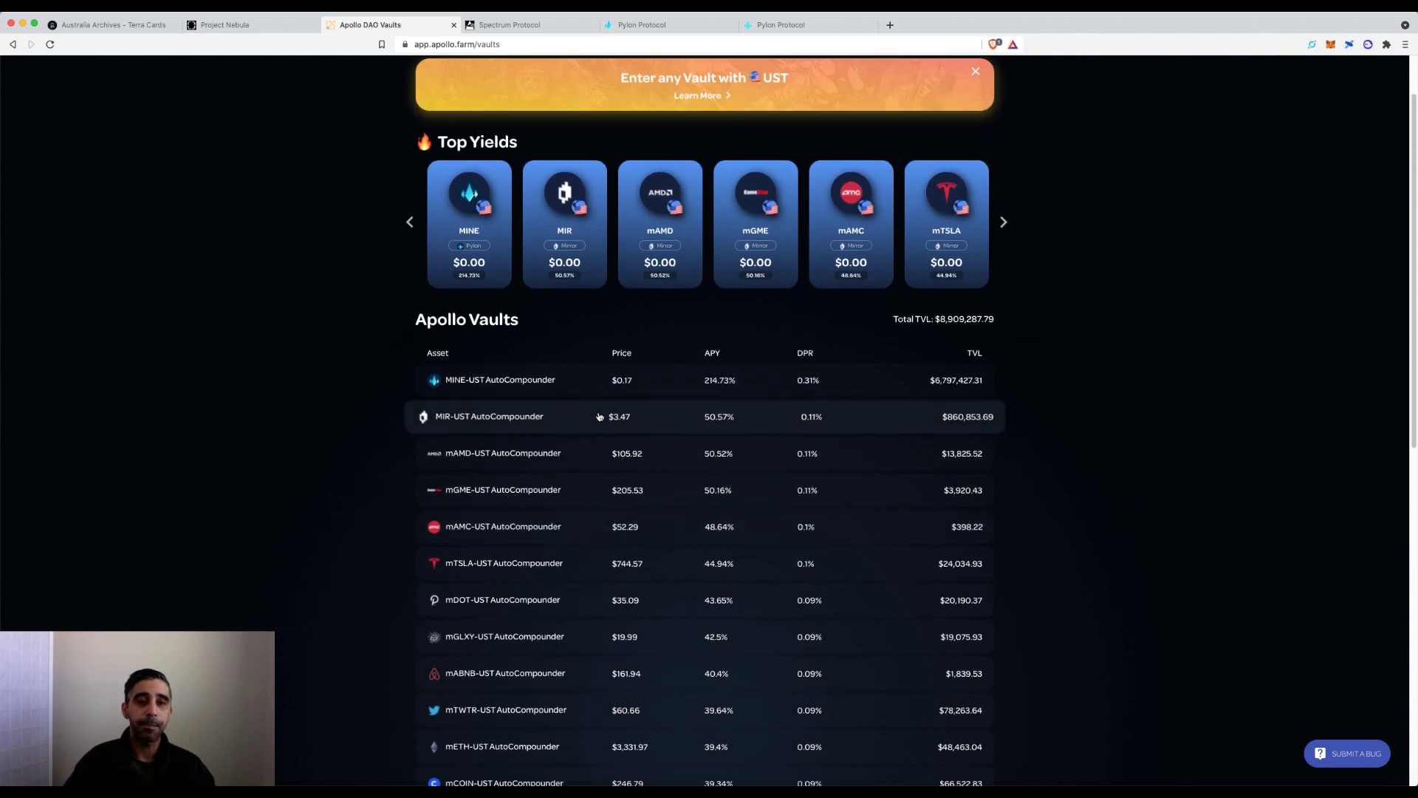
{"action": "left_click", "coordinate": [464, 225]}
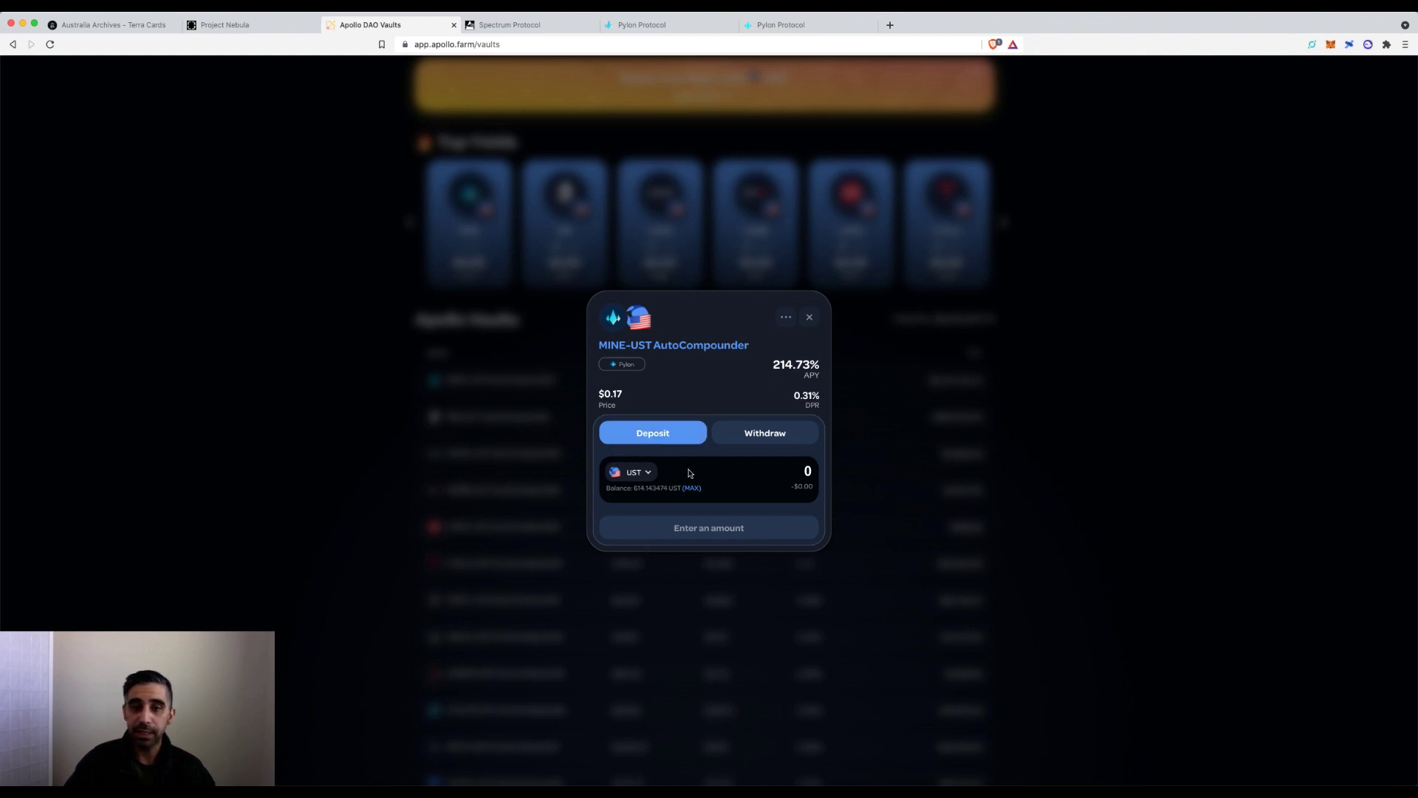
- Try a 250 deposit amount in the MINE-UST AutoCompounder form, then switch to Pylon
{"action": "left_click", "coordinate": [763, 470]}
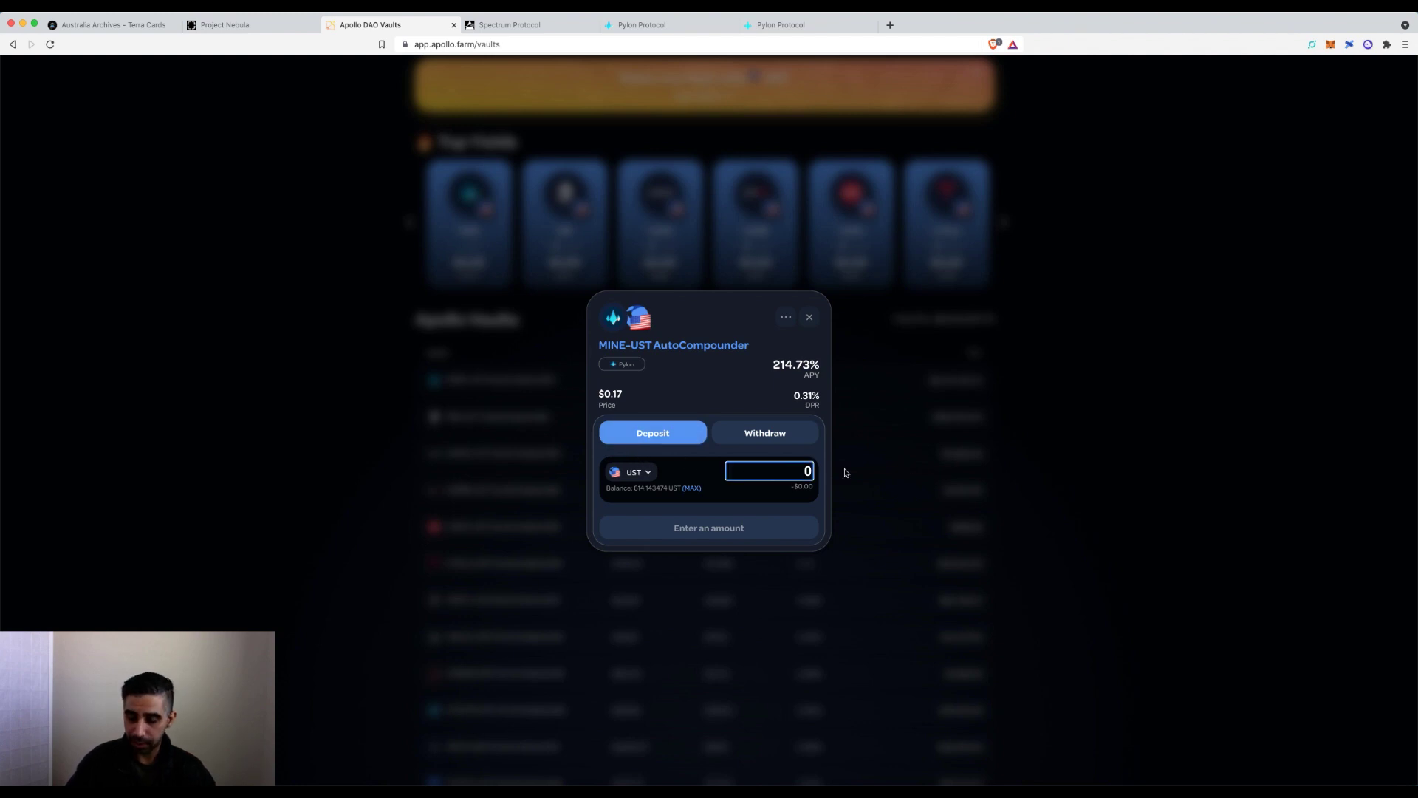
{"action": "type", "text": "2500"}
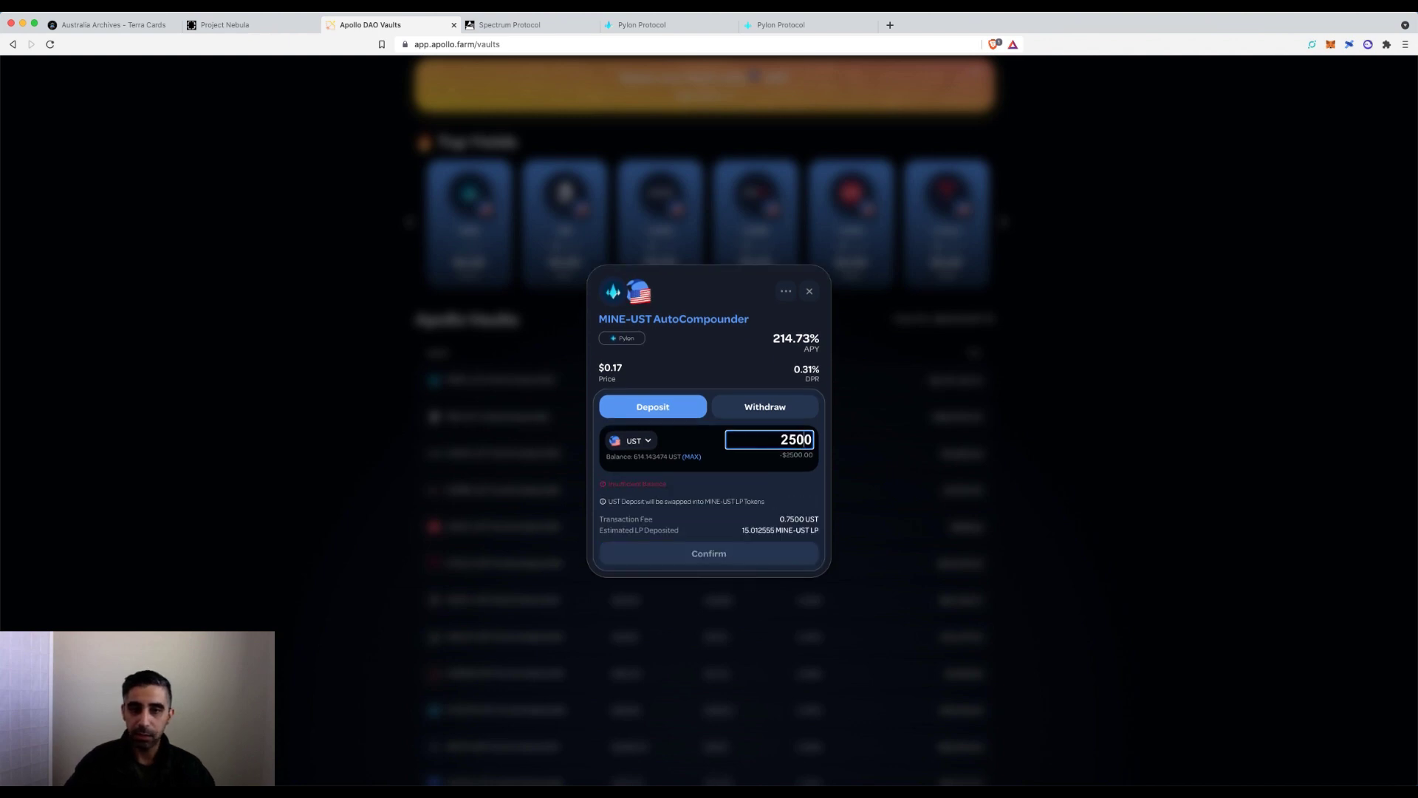
{"action": "key", "text": "Delete"}
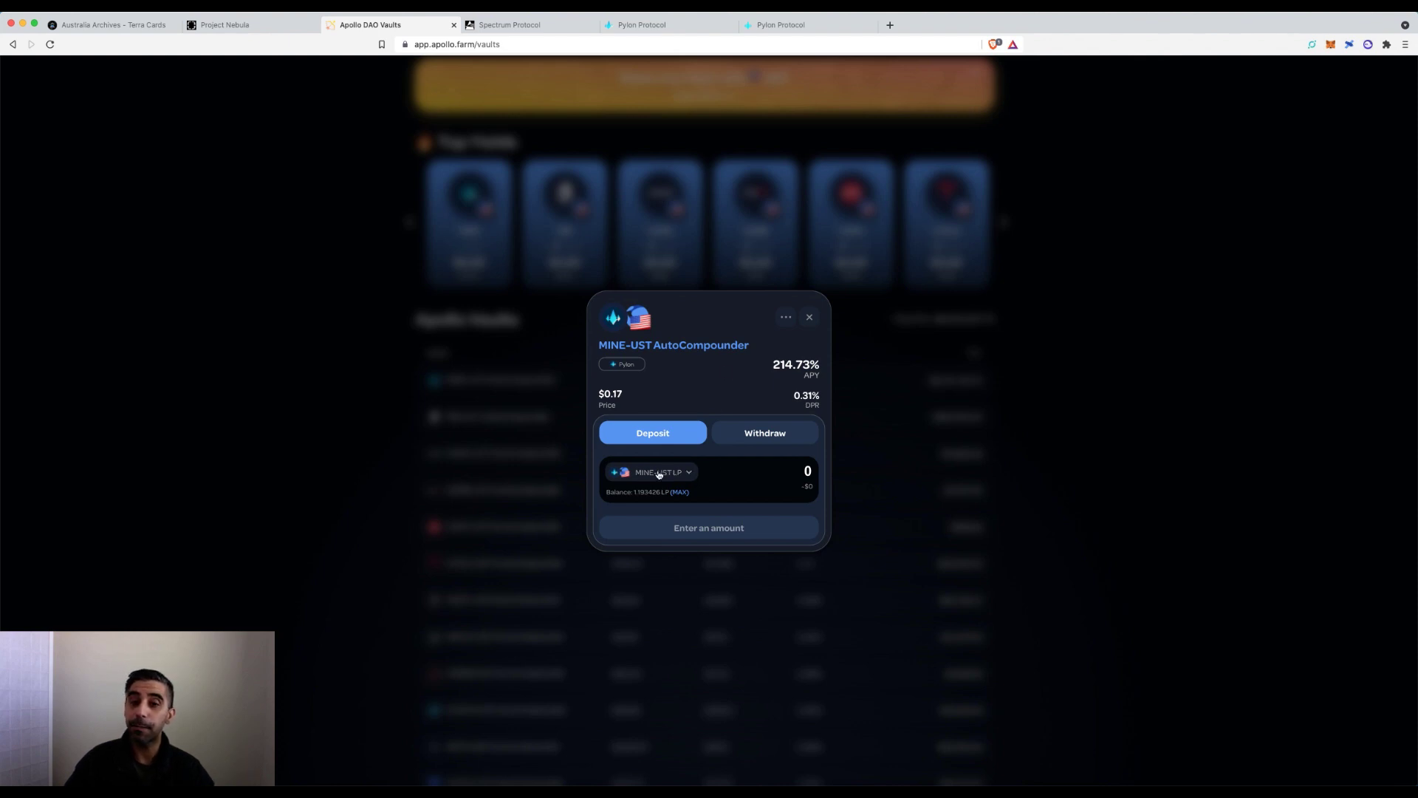
{"action": "left_click", "coordinate": [785, 28]}
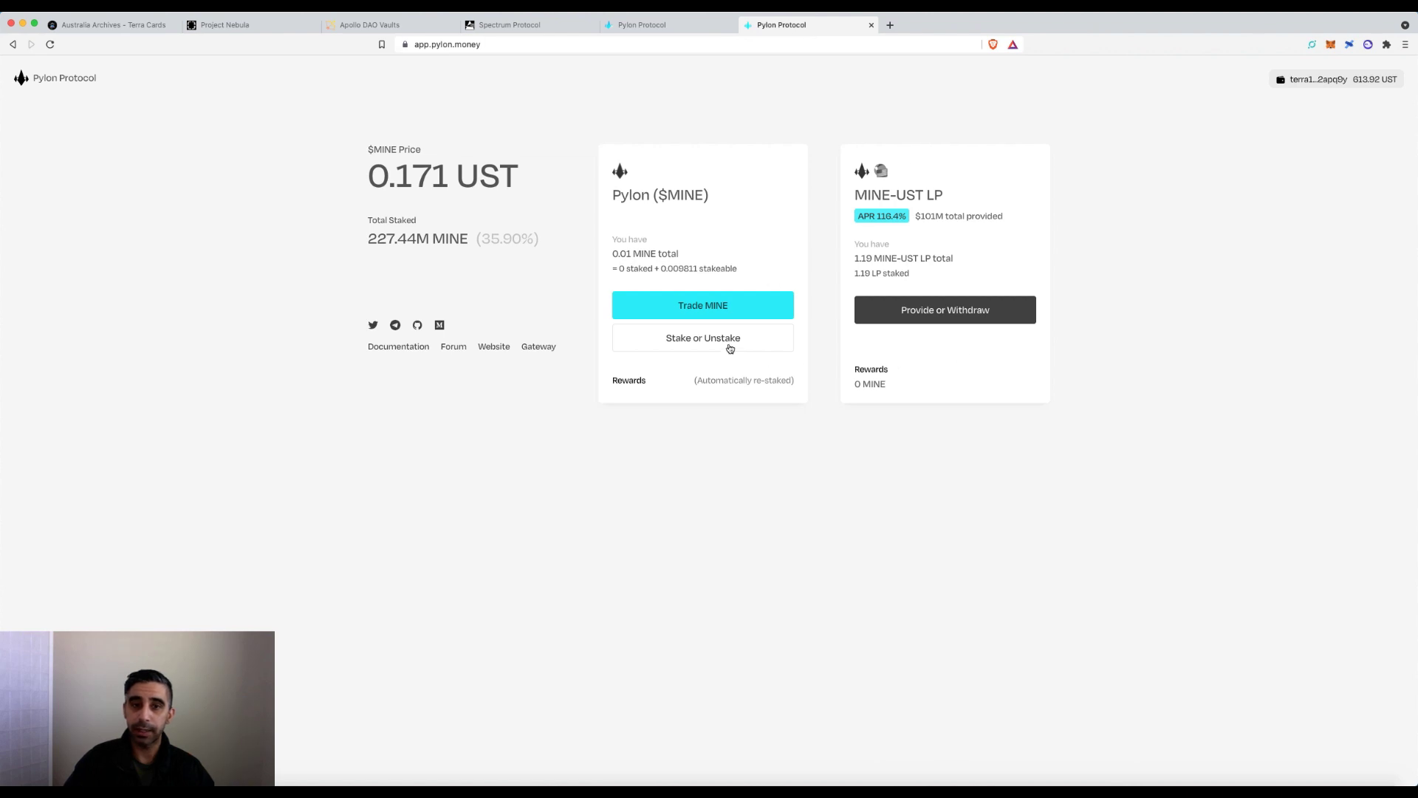
- Fill Pylon's MINE-UST LP unstake amount with the full 1.193426 LP, then return to Apollo
{"action": "left_click", "coordinate": [928, 314]}
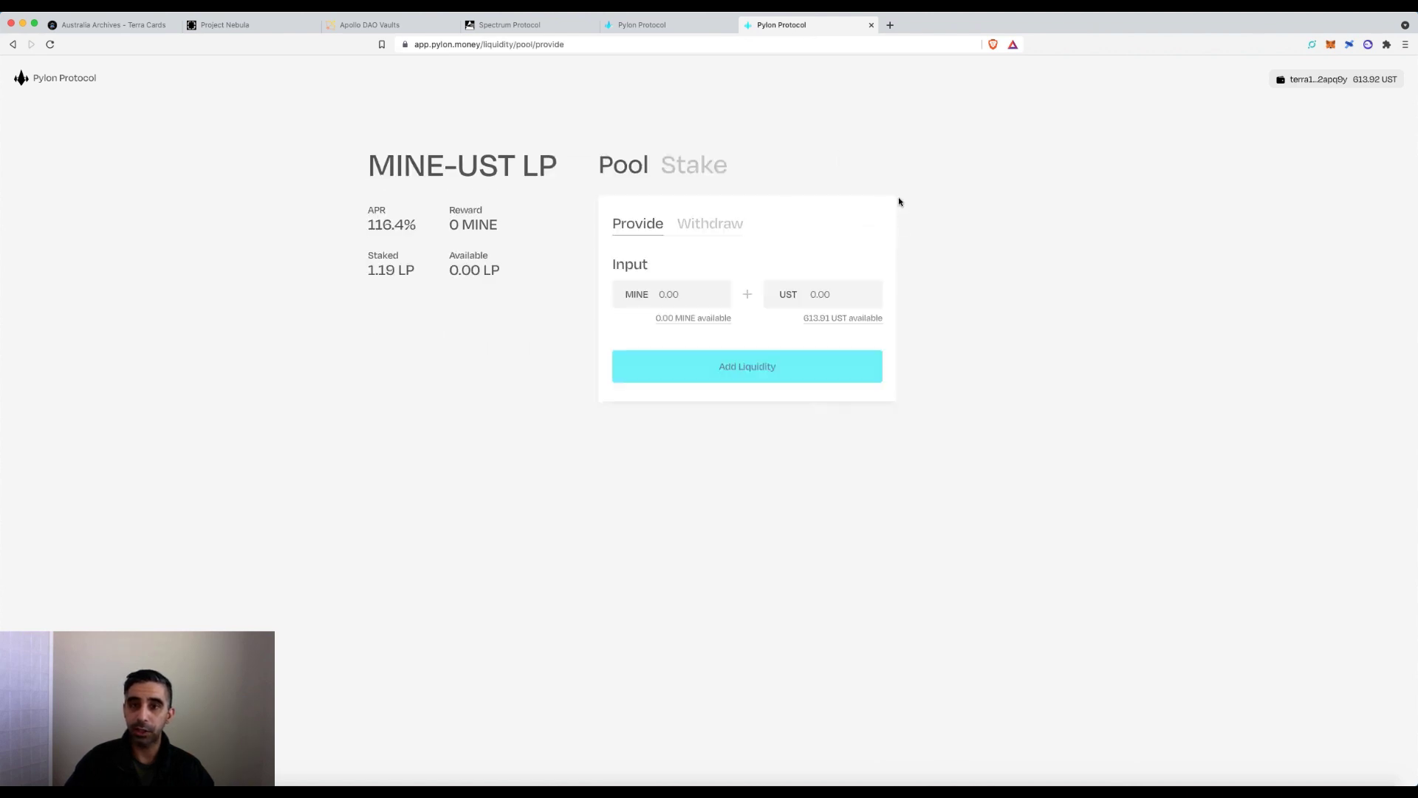
{"action": "left_click", "coordinate": [700, 170]}
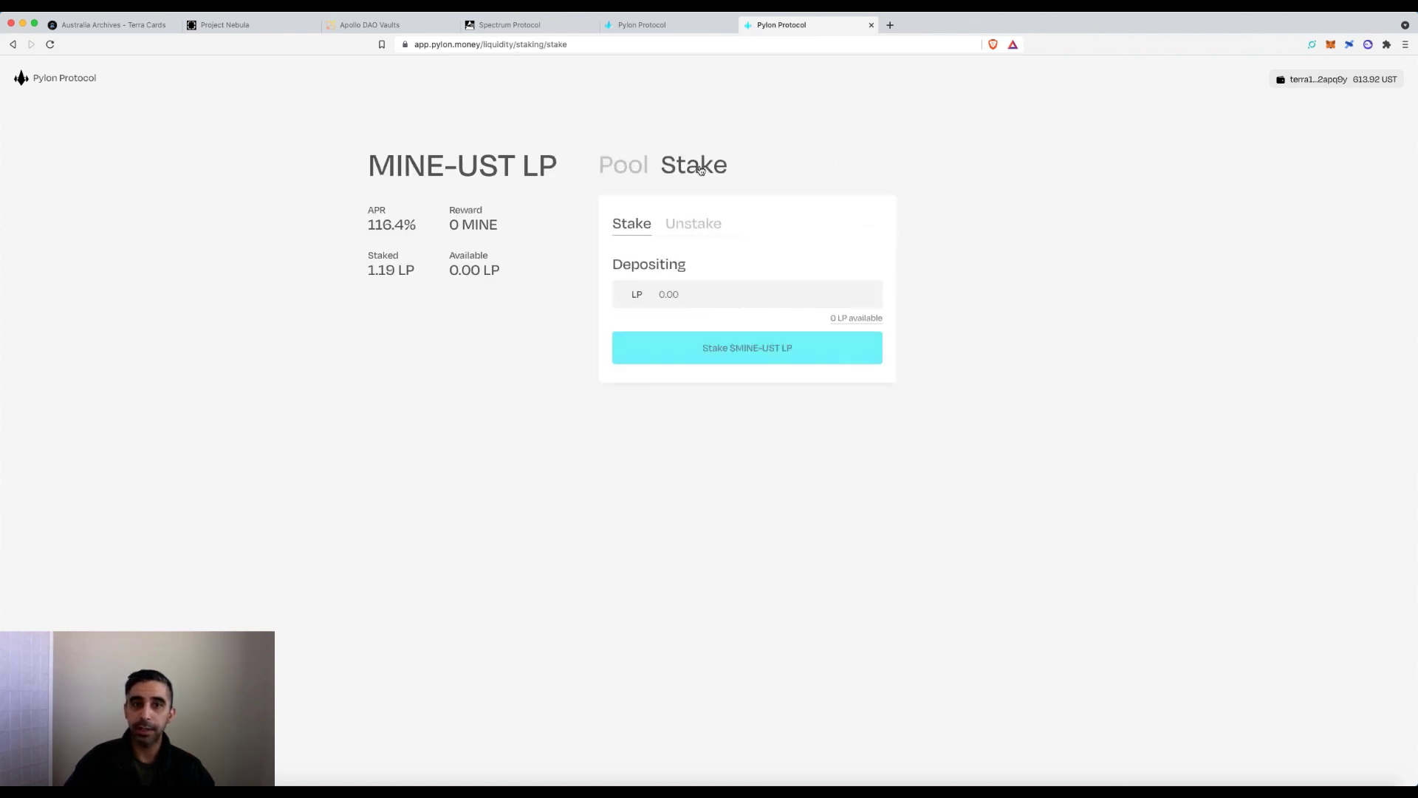
{"action": "left_click", "coordinate": [692, 231]}
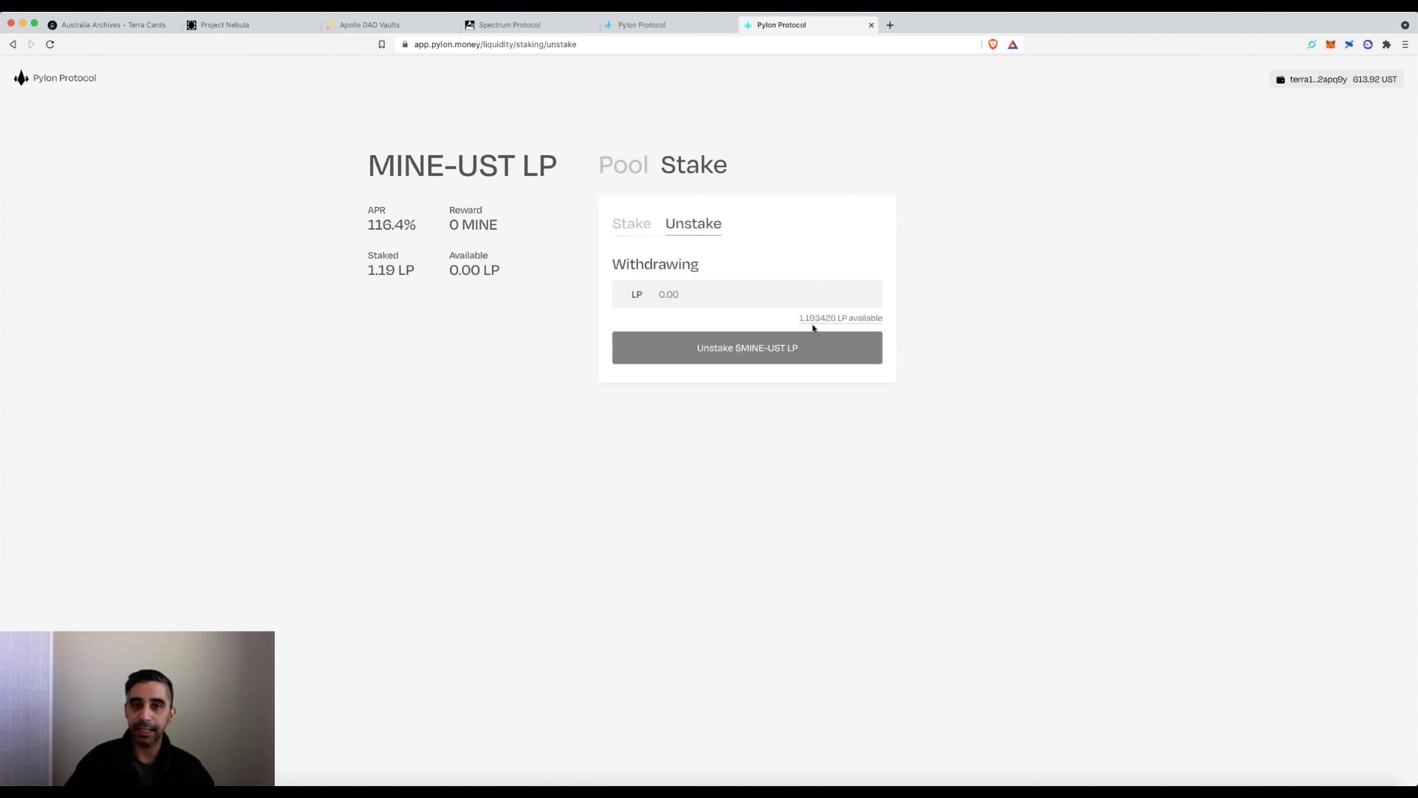
{"action": "left_click", "coordinate": [813, 323]}
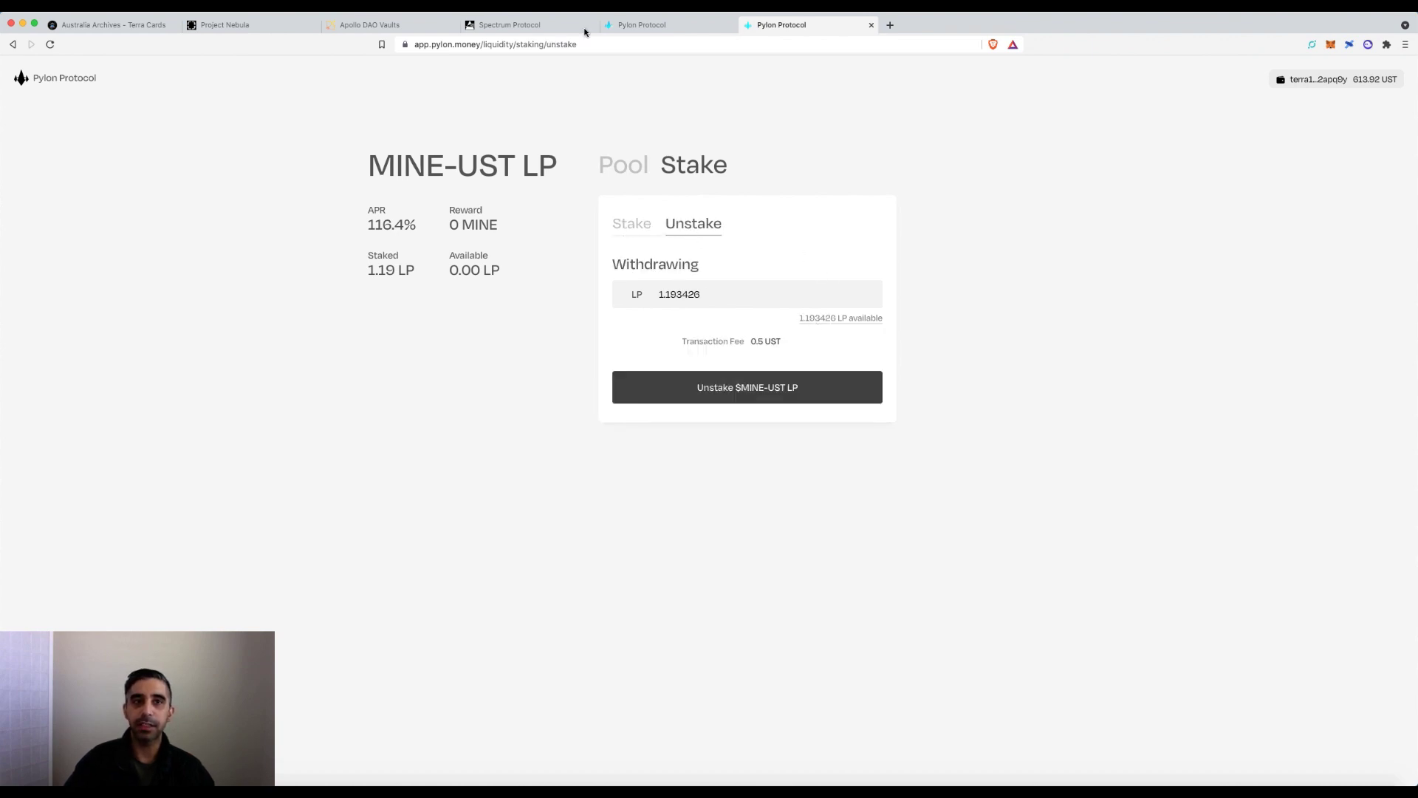
{"action": "left_click", "coordinate": [414, 24]}
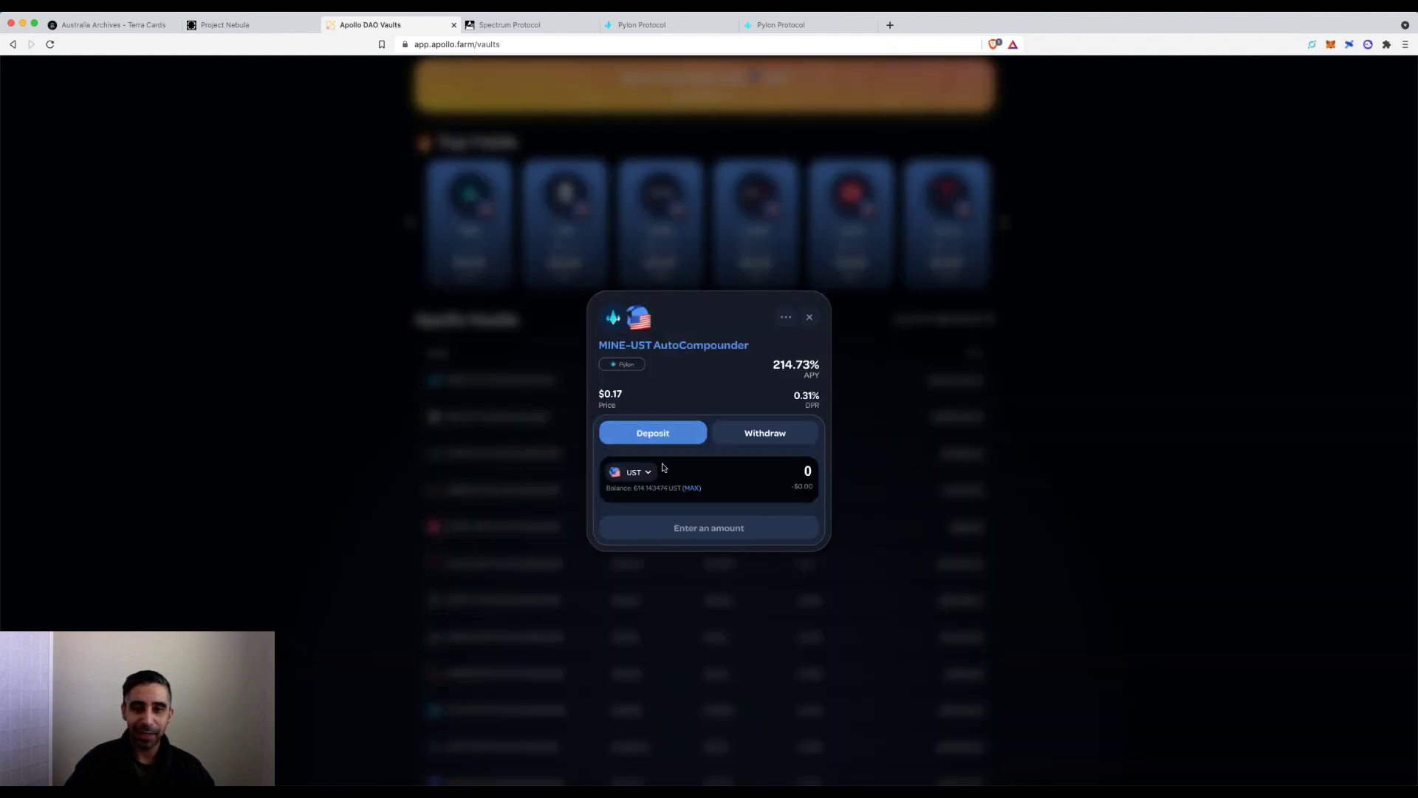
- Deposit 200 UST into the MINE-UST AutoCompounder, approving with the Terra Station wallet password
{"action": "left_click", "coordinate": [739, 468]}
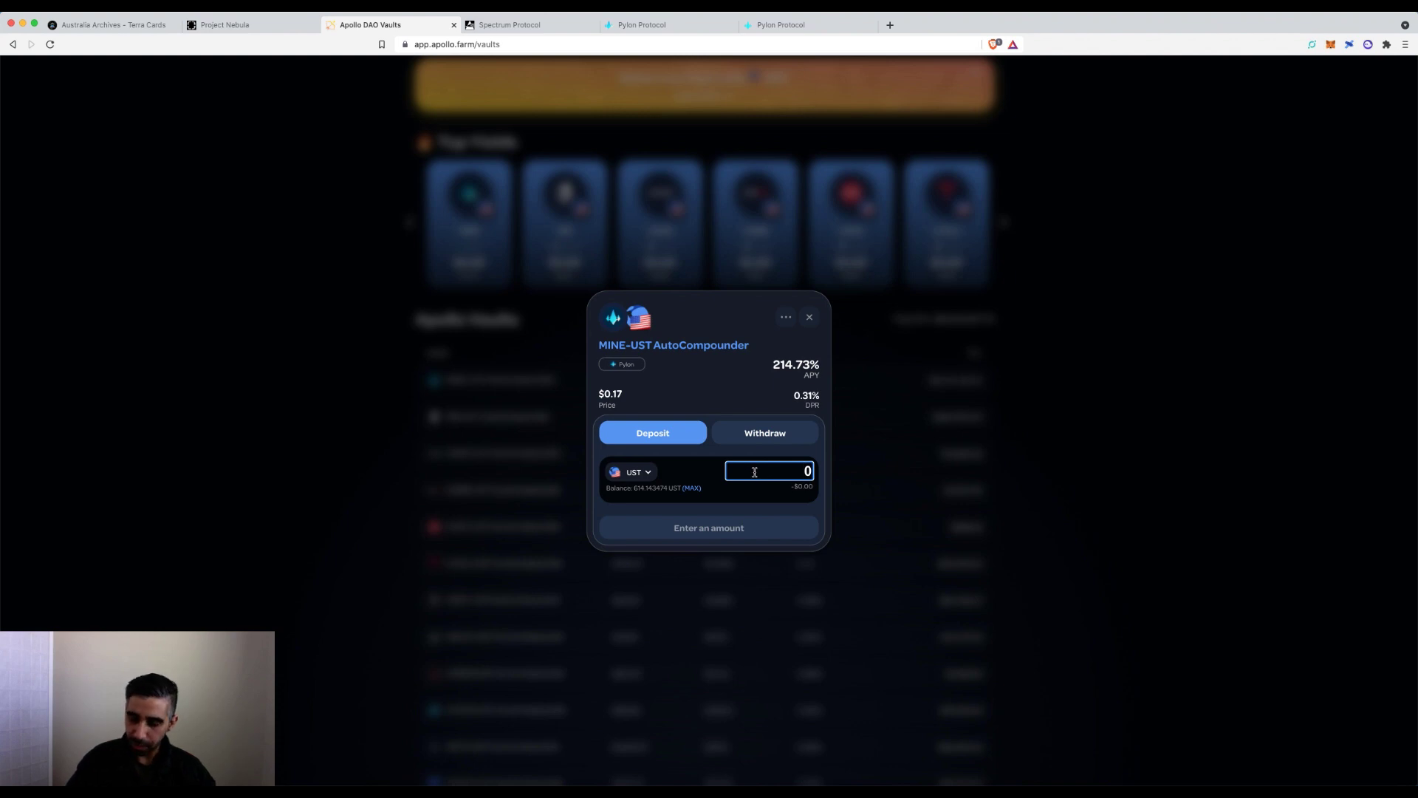
{"action": "type", "text": "2000"}
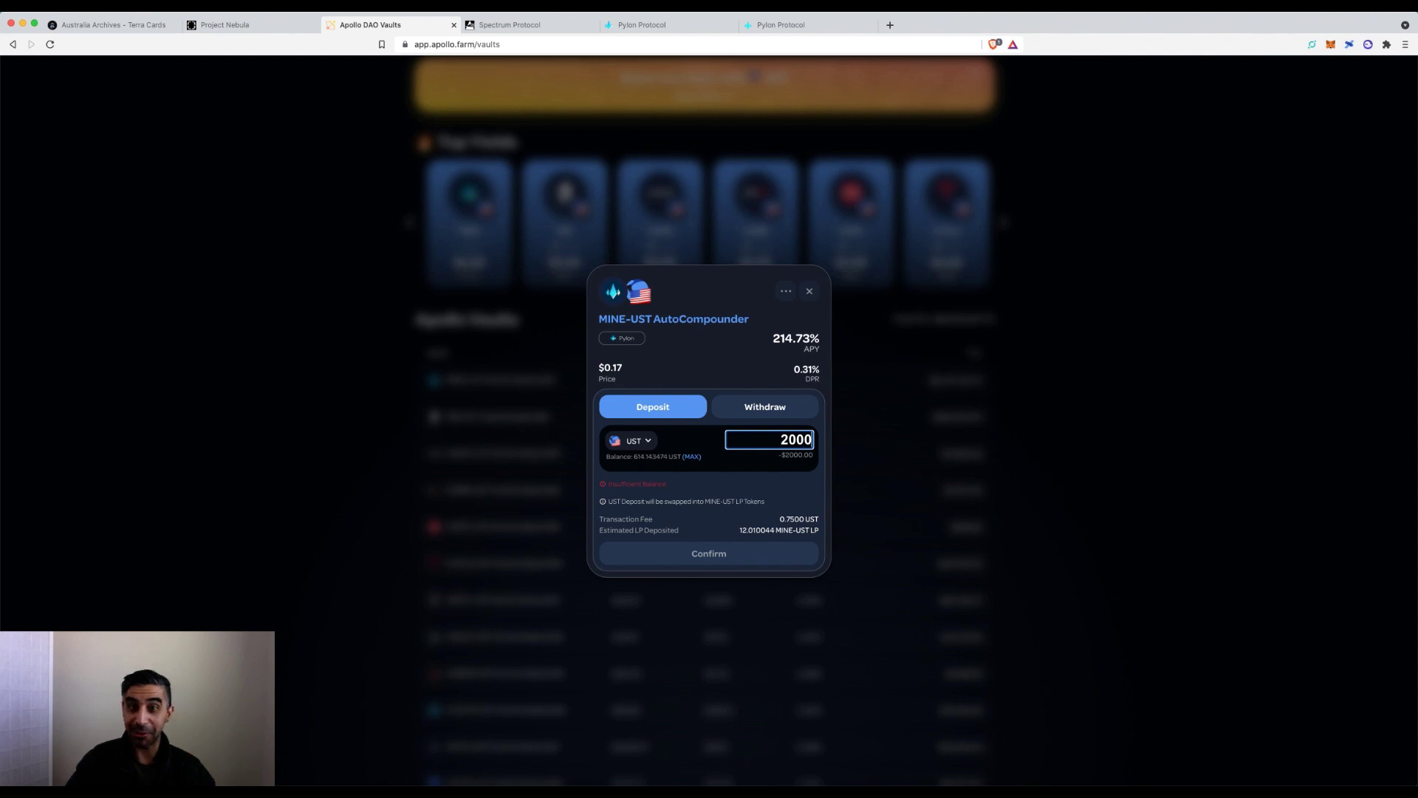
{"action": "key", "text": "BackSpace"}
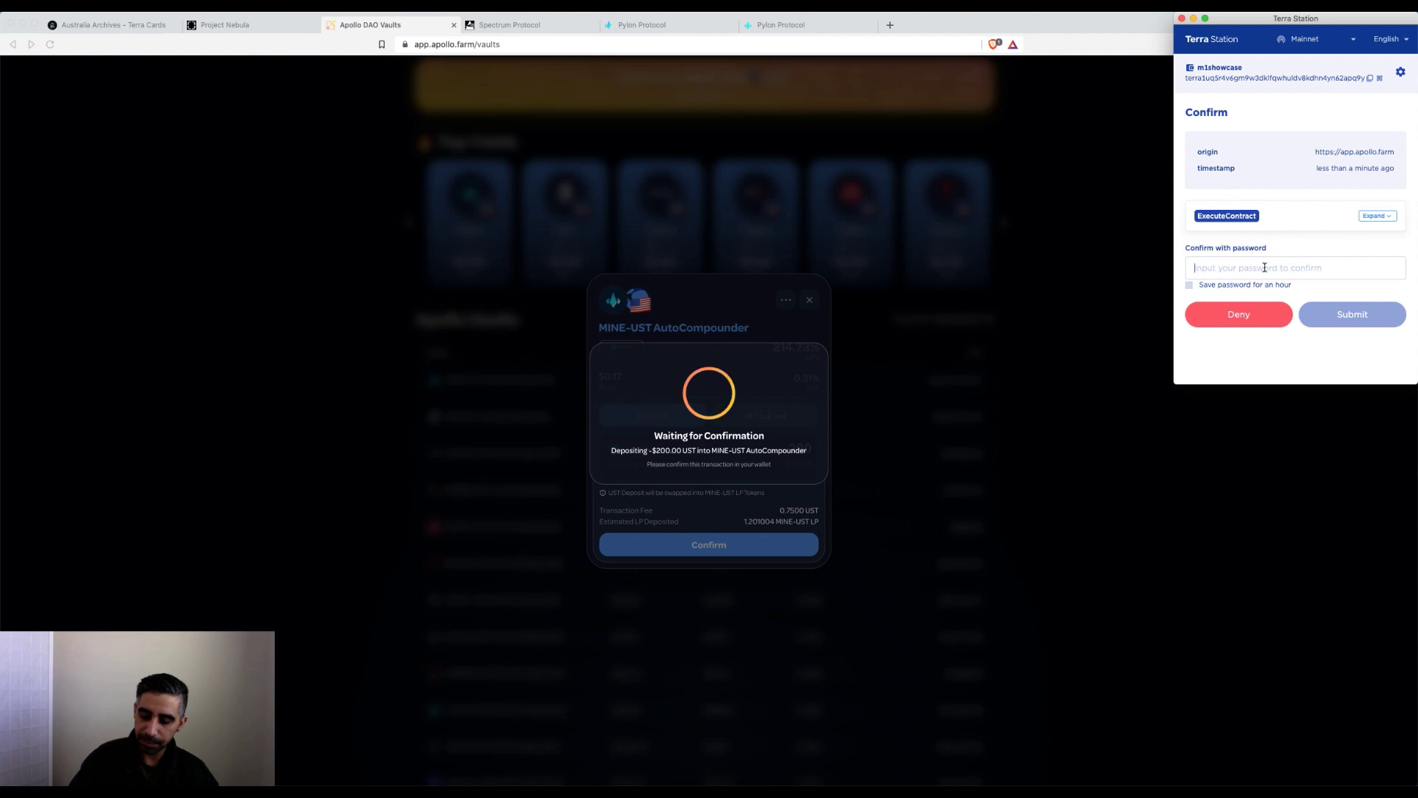
{"action": "type", "text": "•••••••••••••••"}
{"action": "key", "text": "Return"}
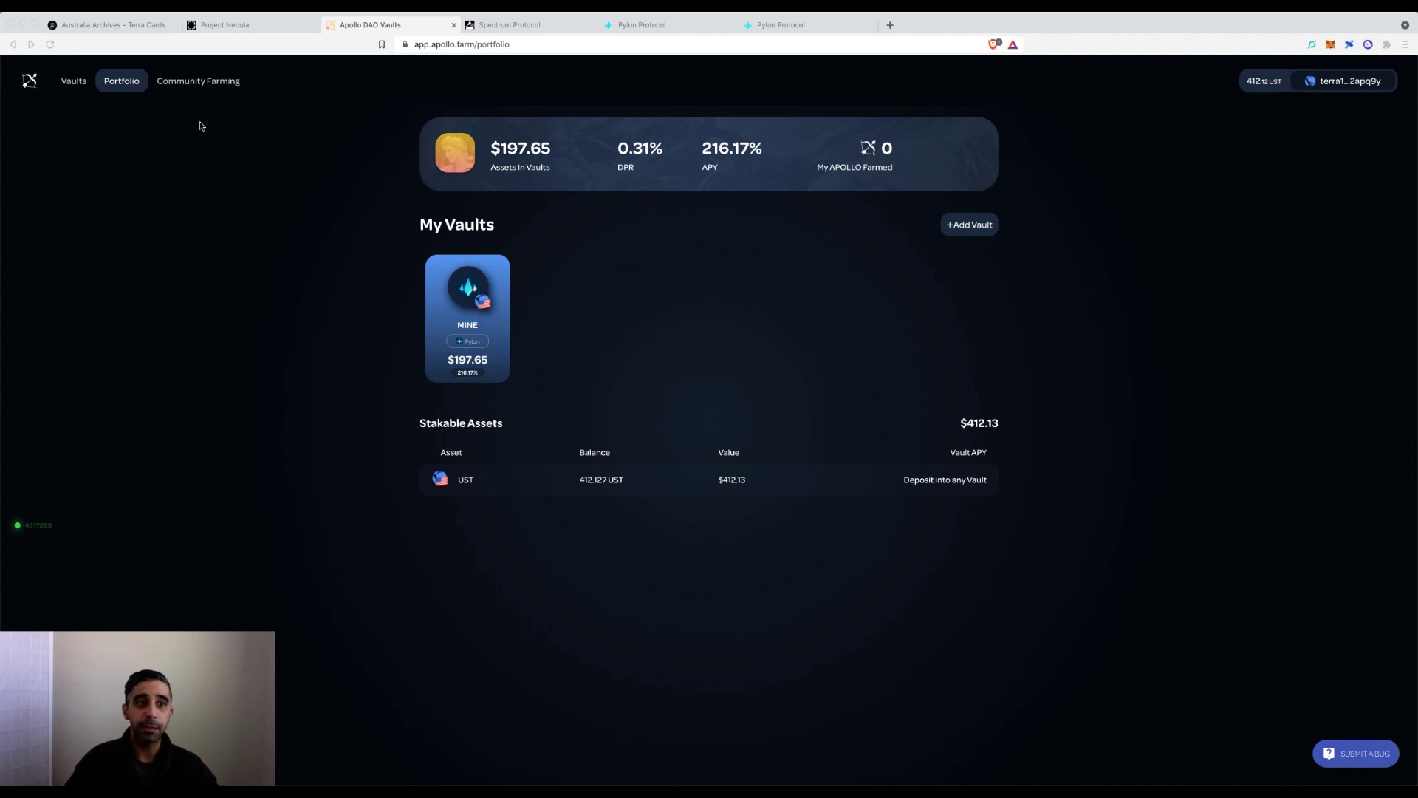
- Look over the Community Farming page, then return to the vaults showing $197.65 in MINE
{"action": "left_click", "coordinate": [211, 83]}
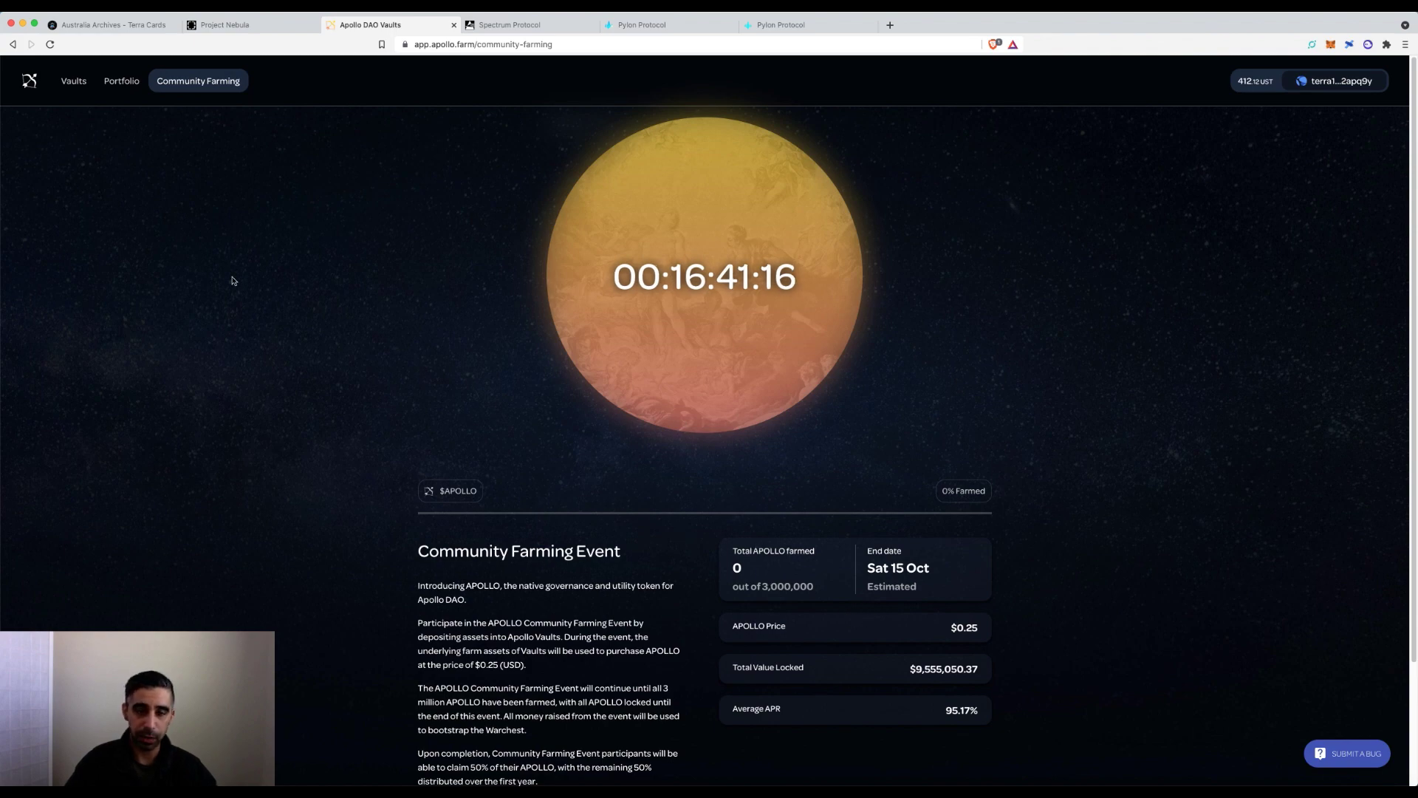
{"action": "left_click", "coordinate": [85, 83]}
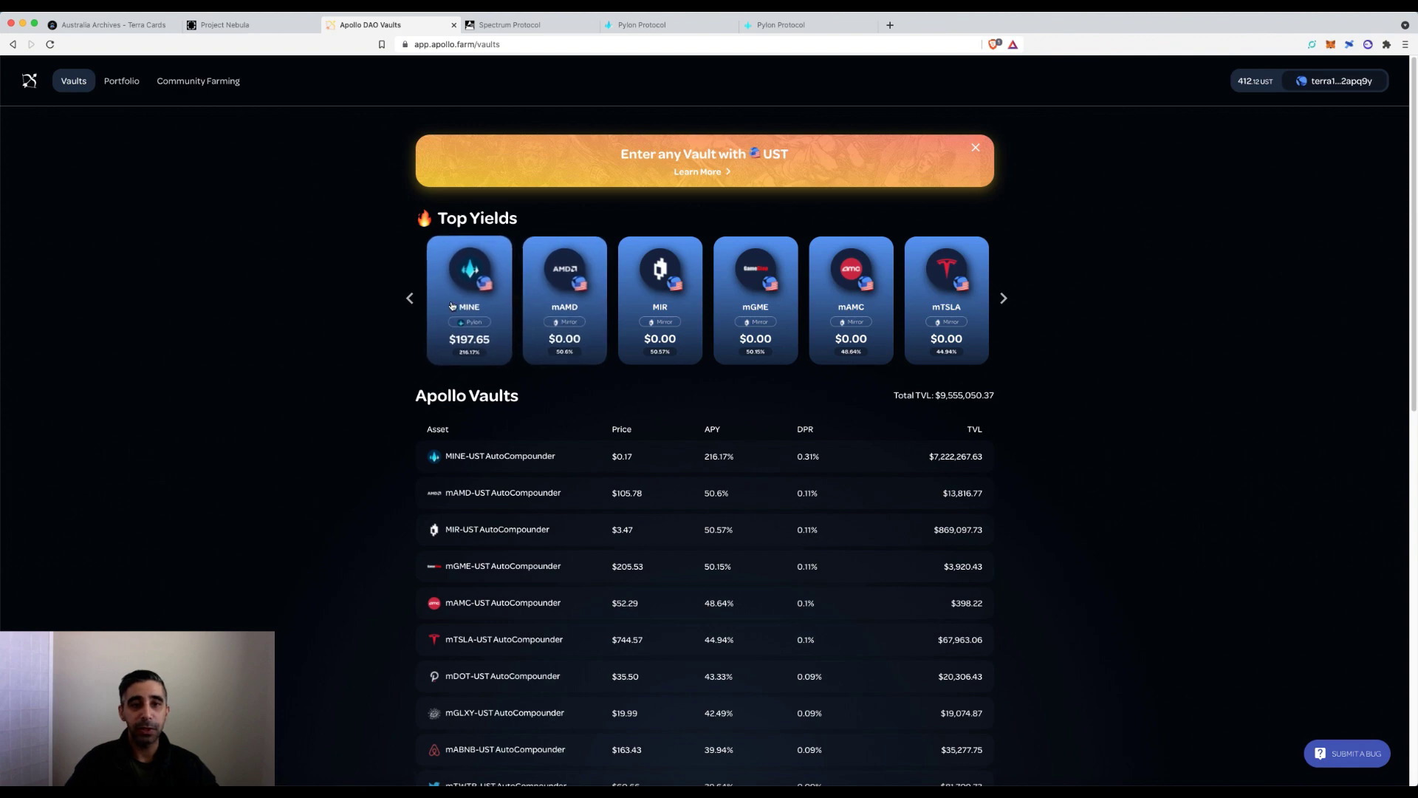
- Open the MINE-UST AutoCompounder vault and switch its deposit asset from UST to MINE-UST LP
{"action": "left_click", "coordinate": [453, 305]}
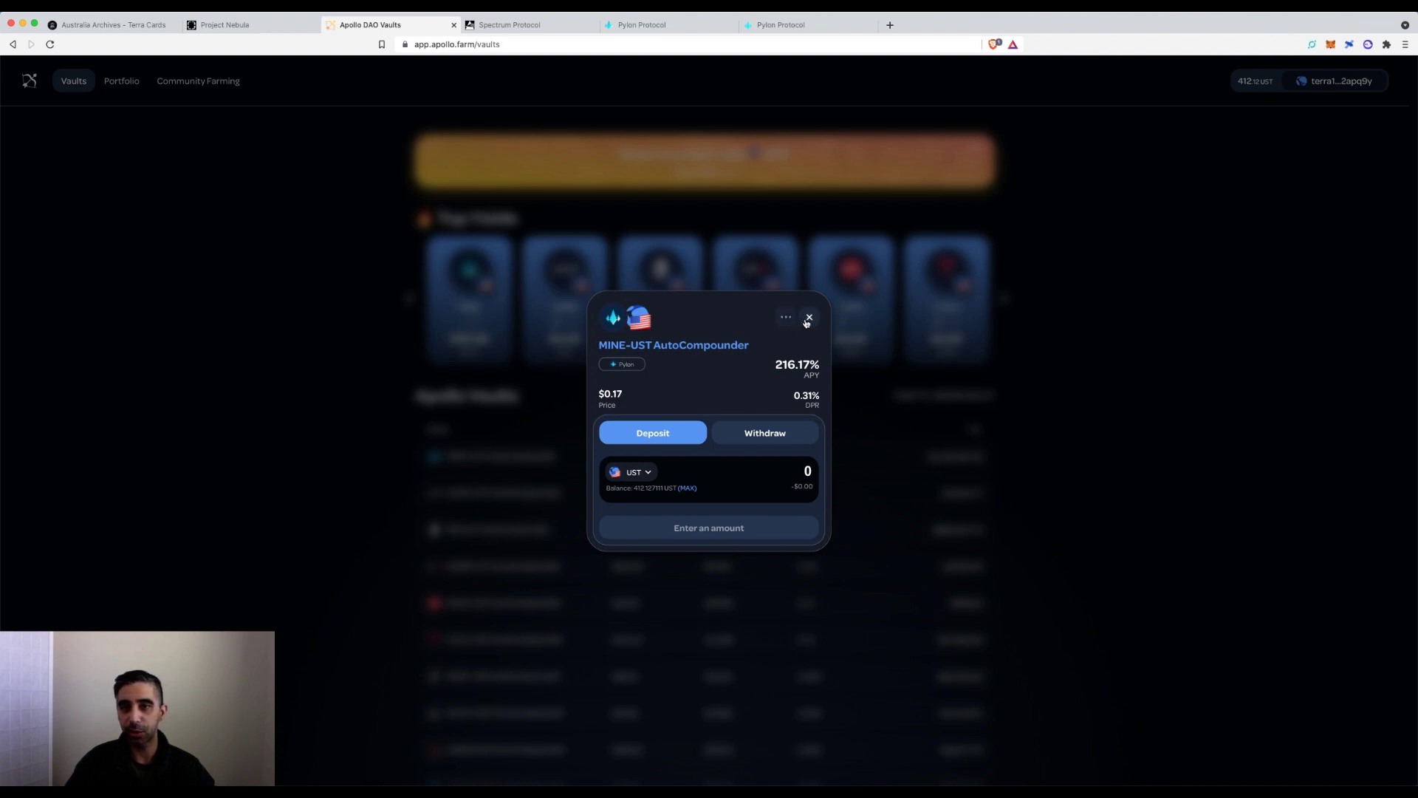
{"action": "left_click", "coordinate": [648, 471]}
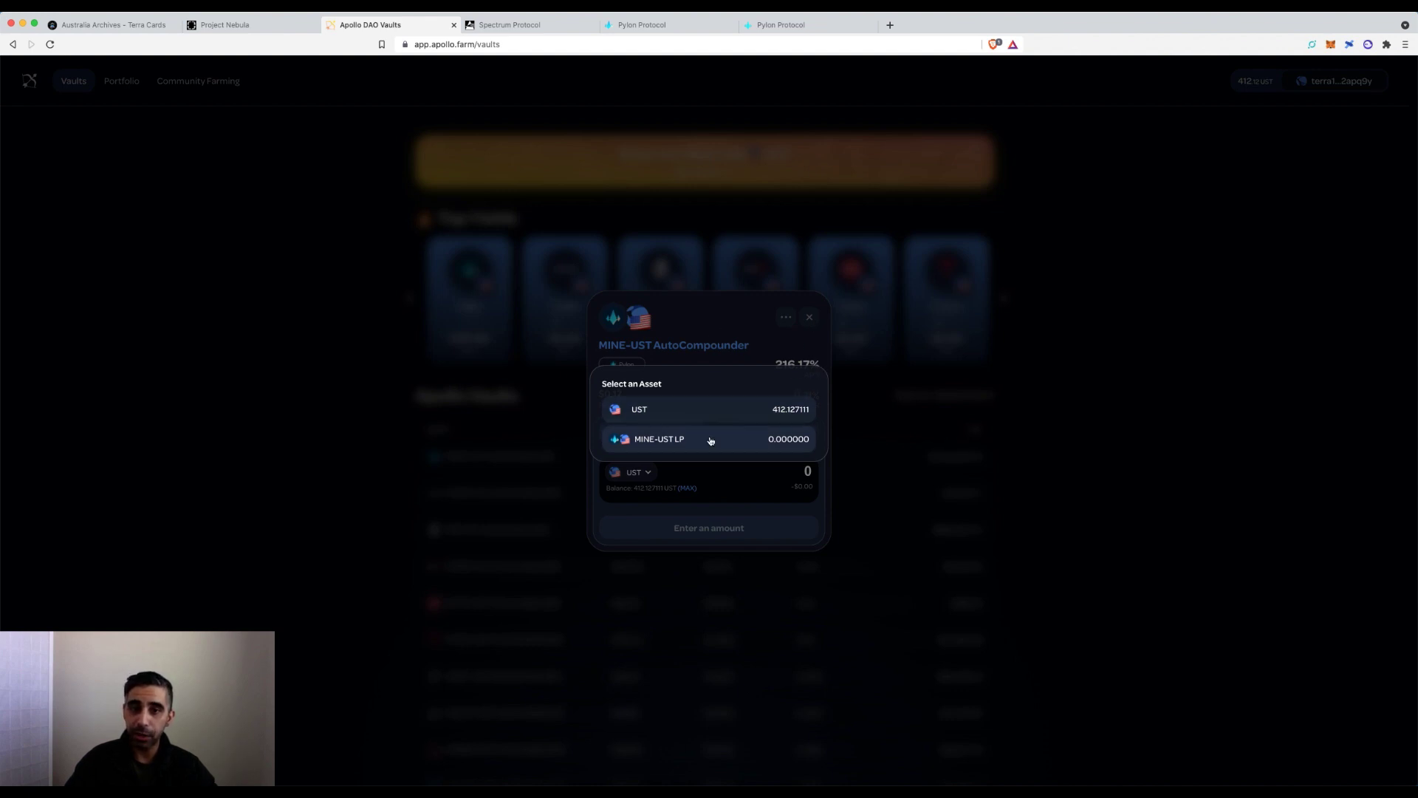
{"action": "left_click", "coordinate": [689, 449]}
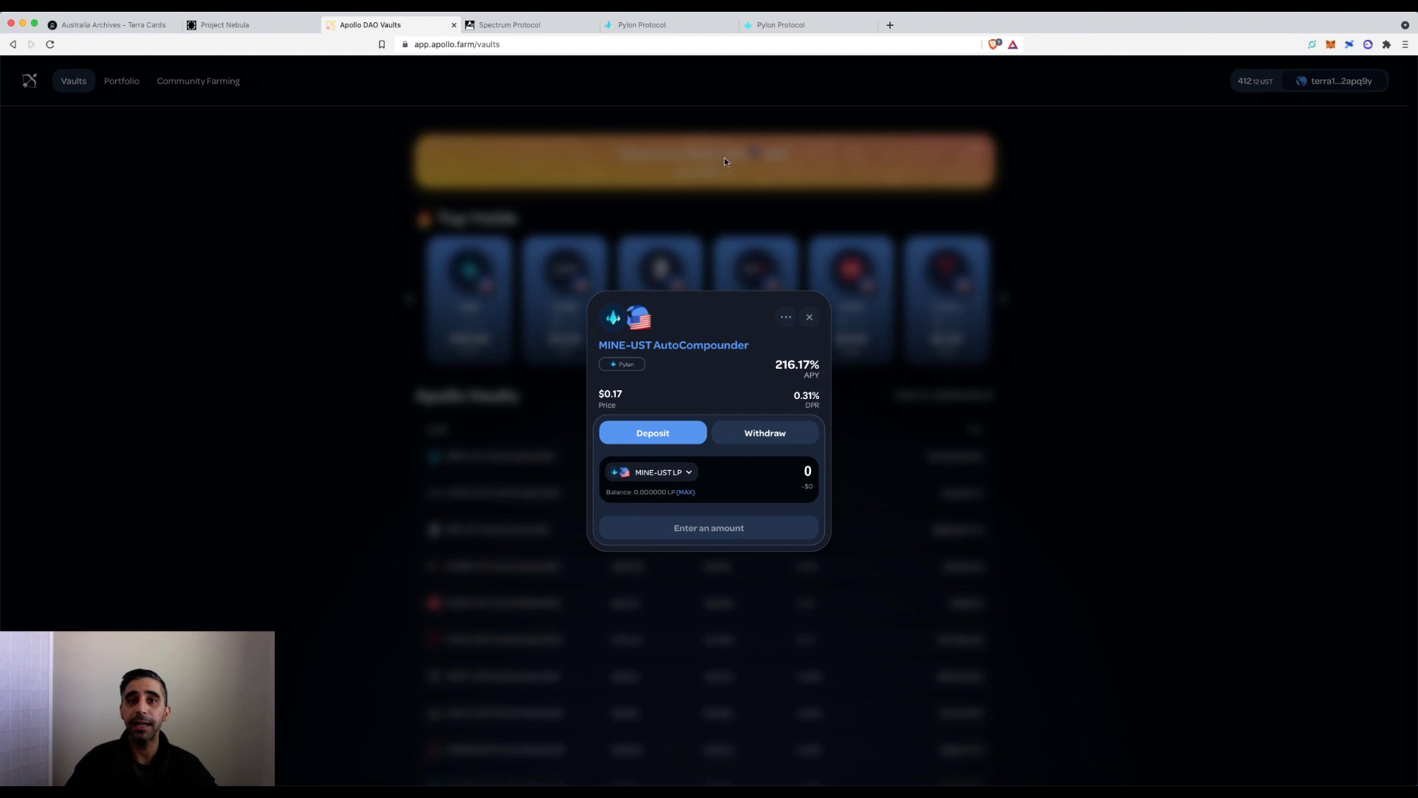
- Unstake all 1.193426 MINE-UST LP on Pylon and approve it in Terra Station
{"action": "left_click", "coordinate": [789, 26]}
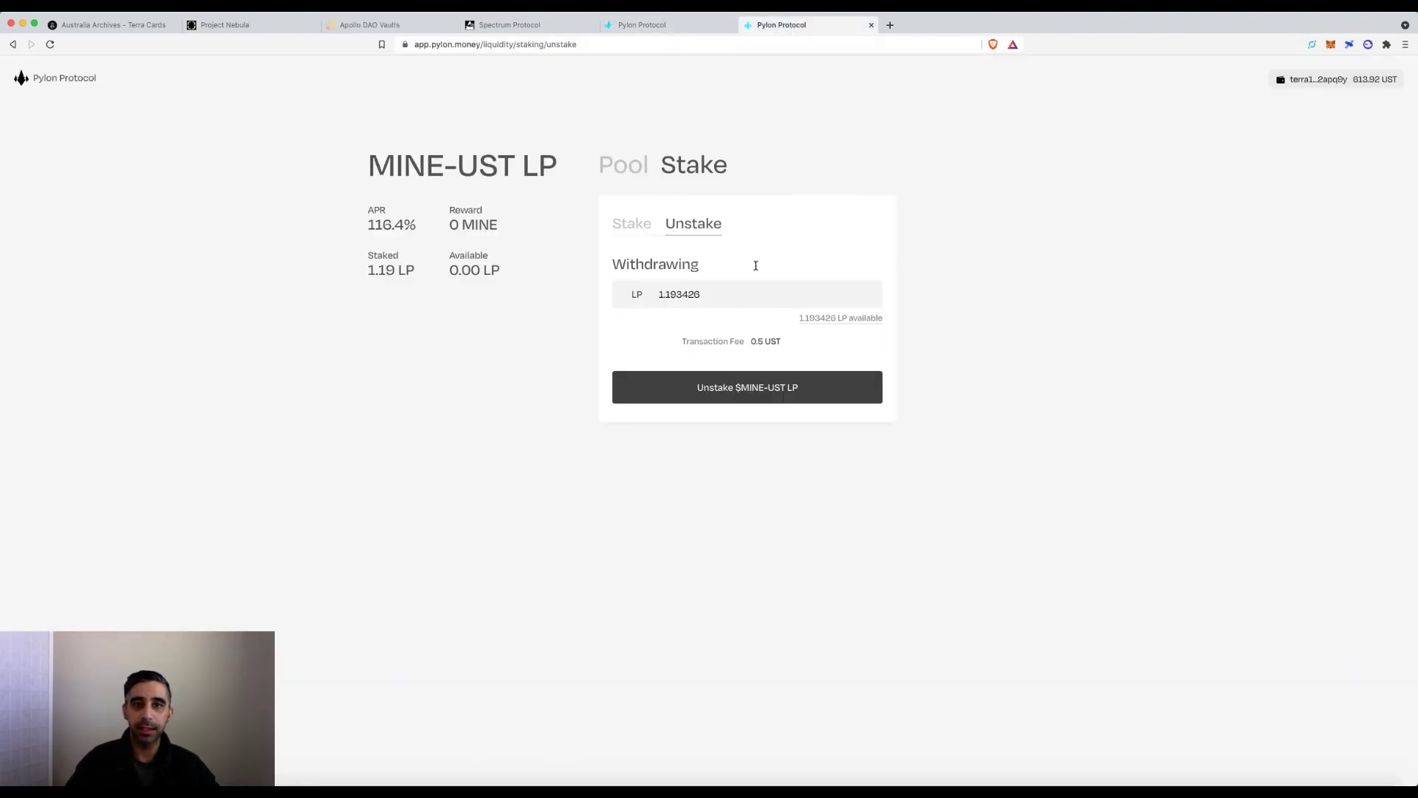
{"action": "left_click", "coordinate": [634, 163]}
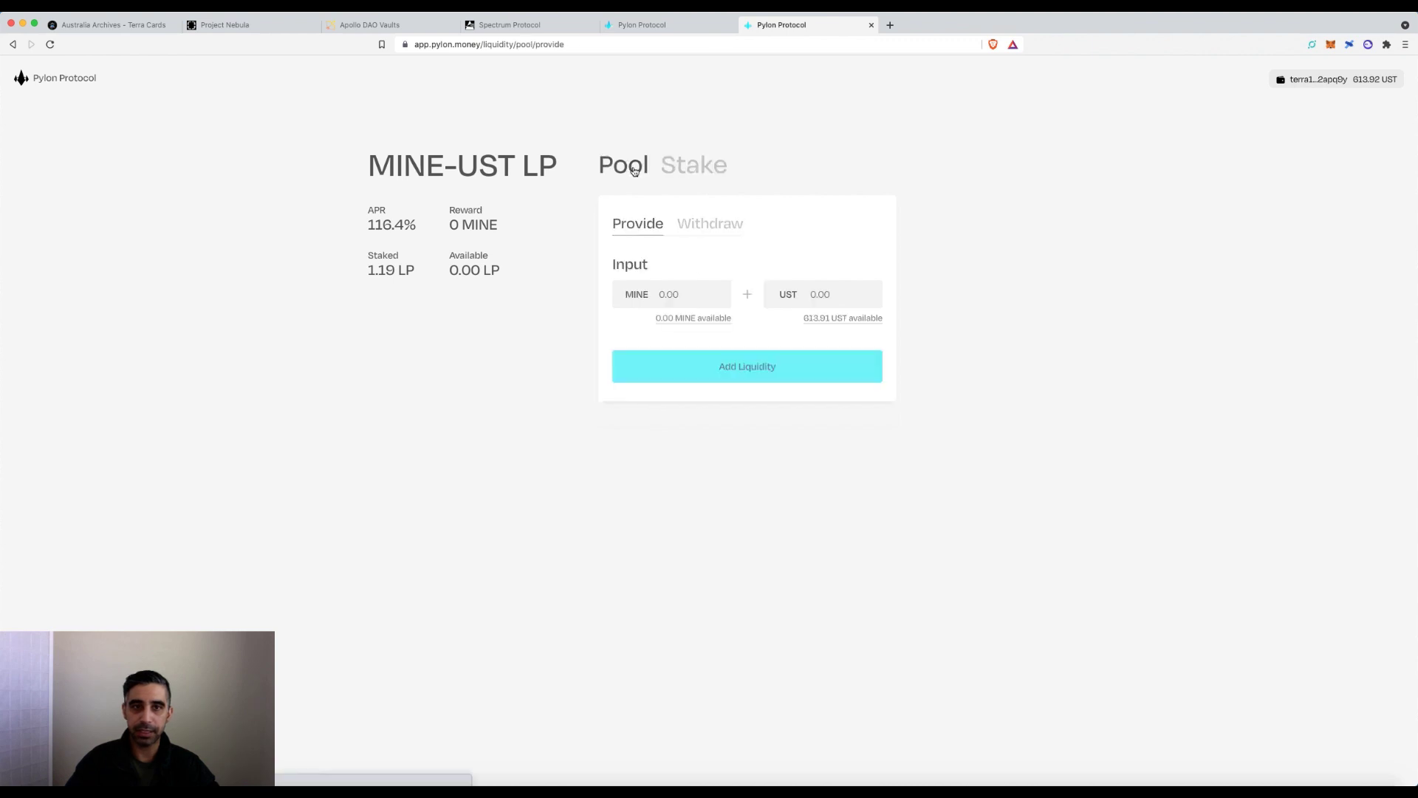
{"action": "left_click", "coordinate": [720, 174]}
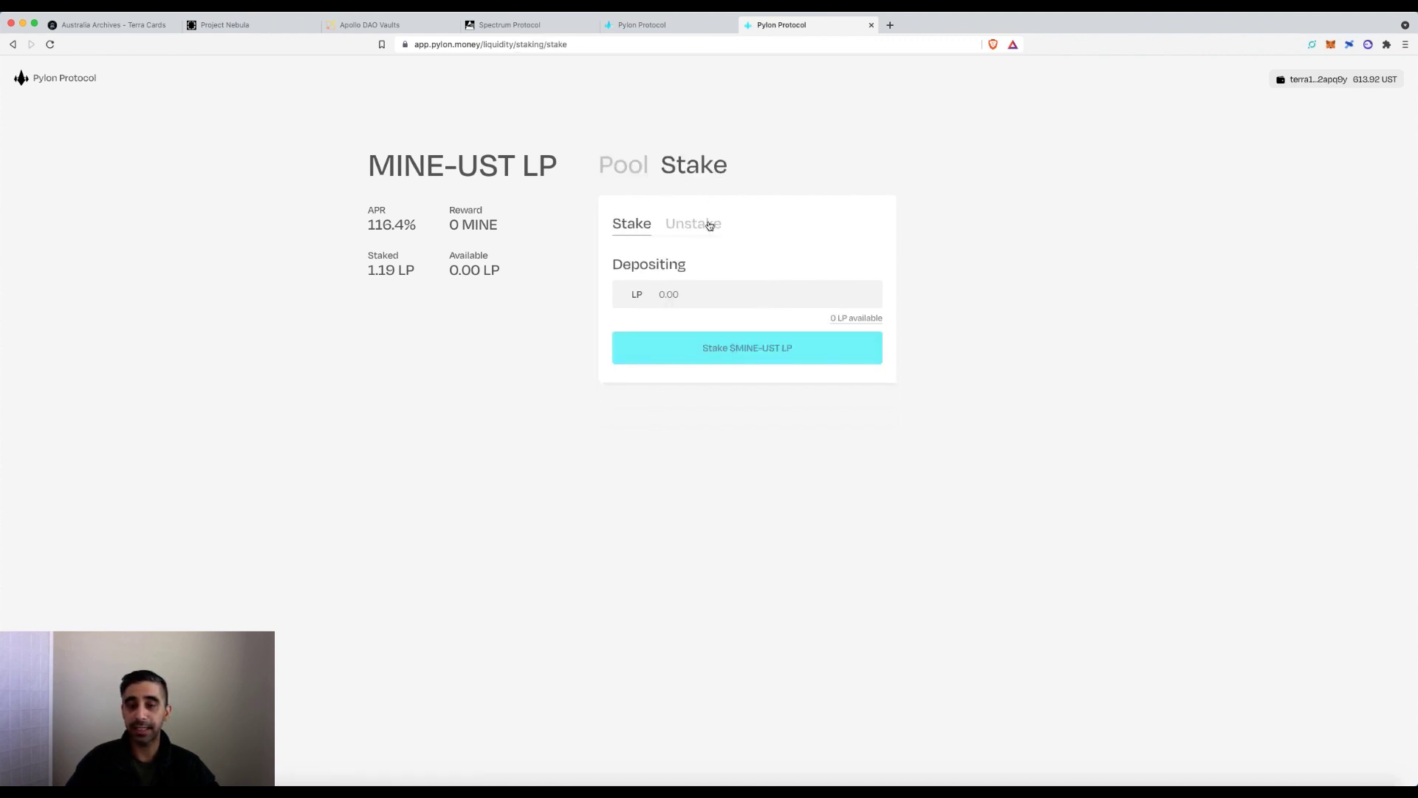
{"action": "left_click", "coordinate": [710, 225]}
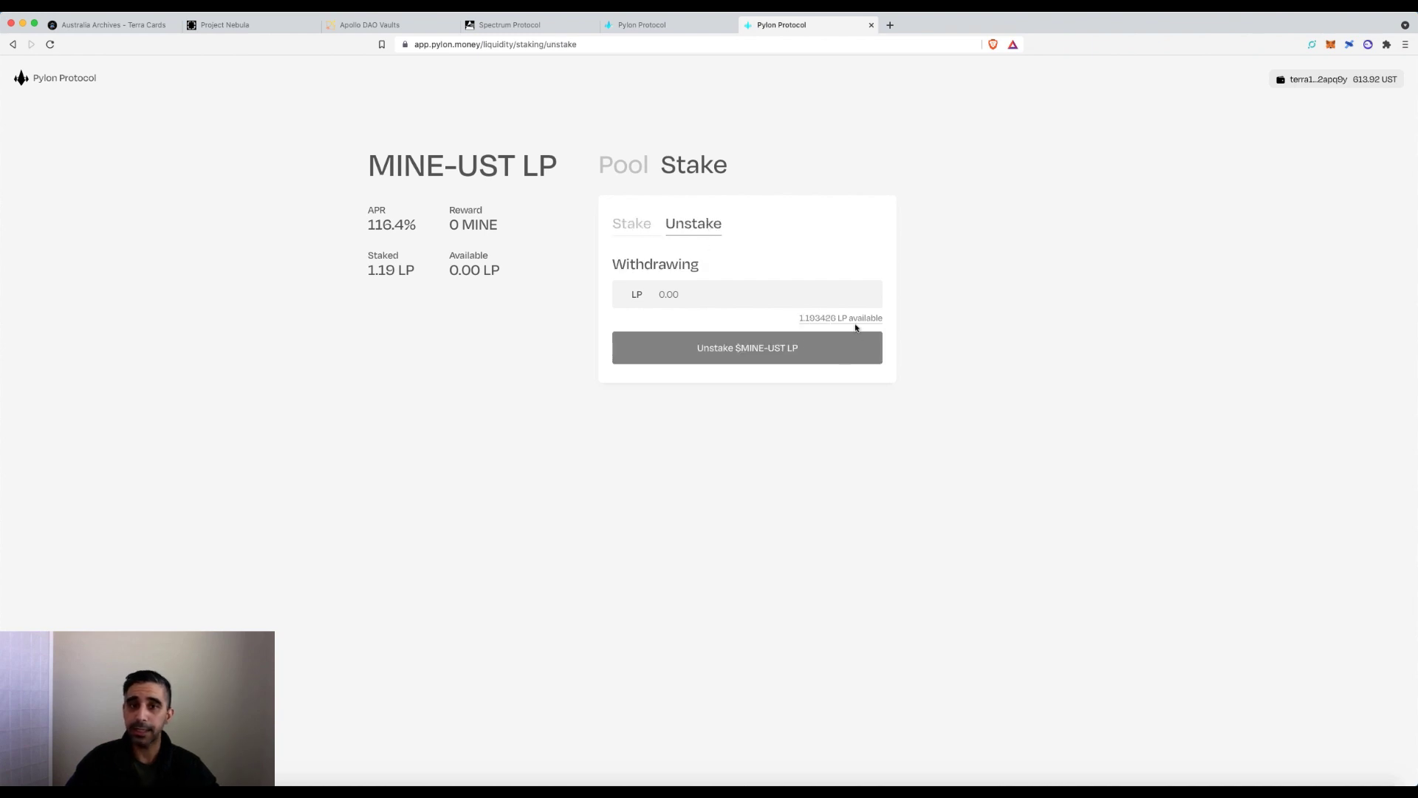
{"action": "left_click", "coordinate": [857, 324]}
{"action": "left_click", "coordinate": [757, 358]}
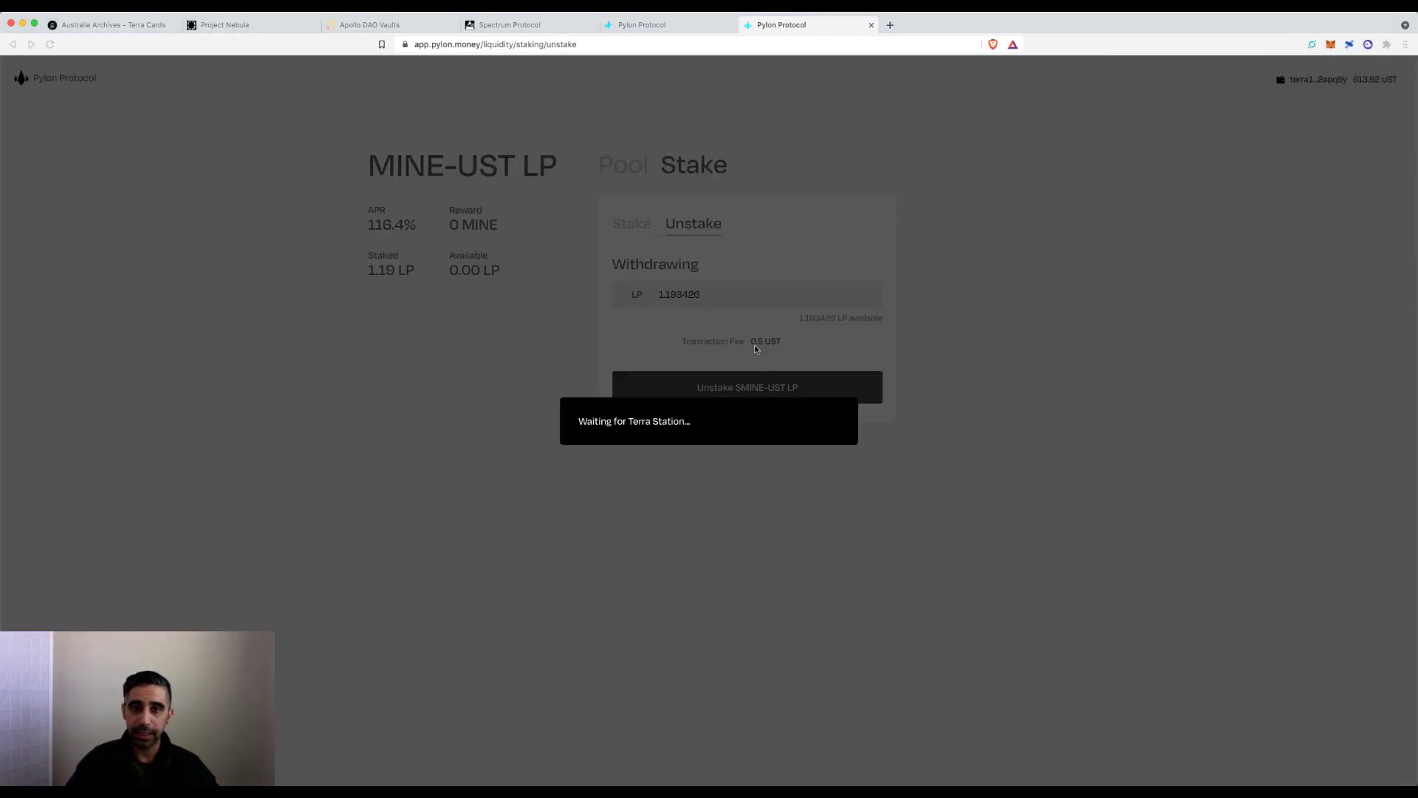
{"action": "key", "text": "super+v"}
{"action": "key", "text": "Return"}
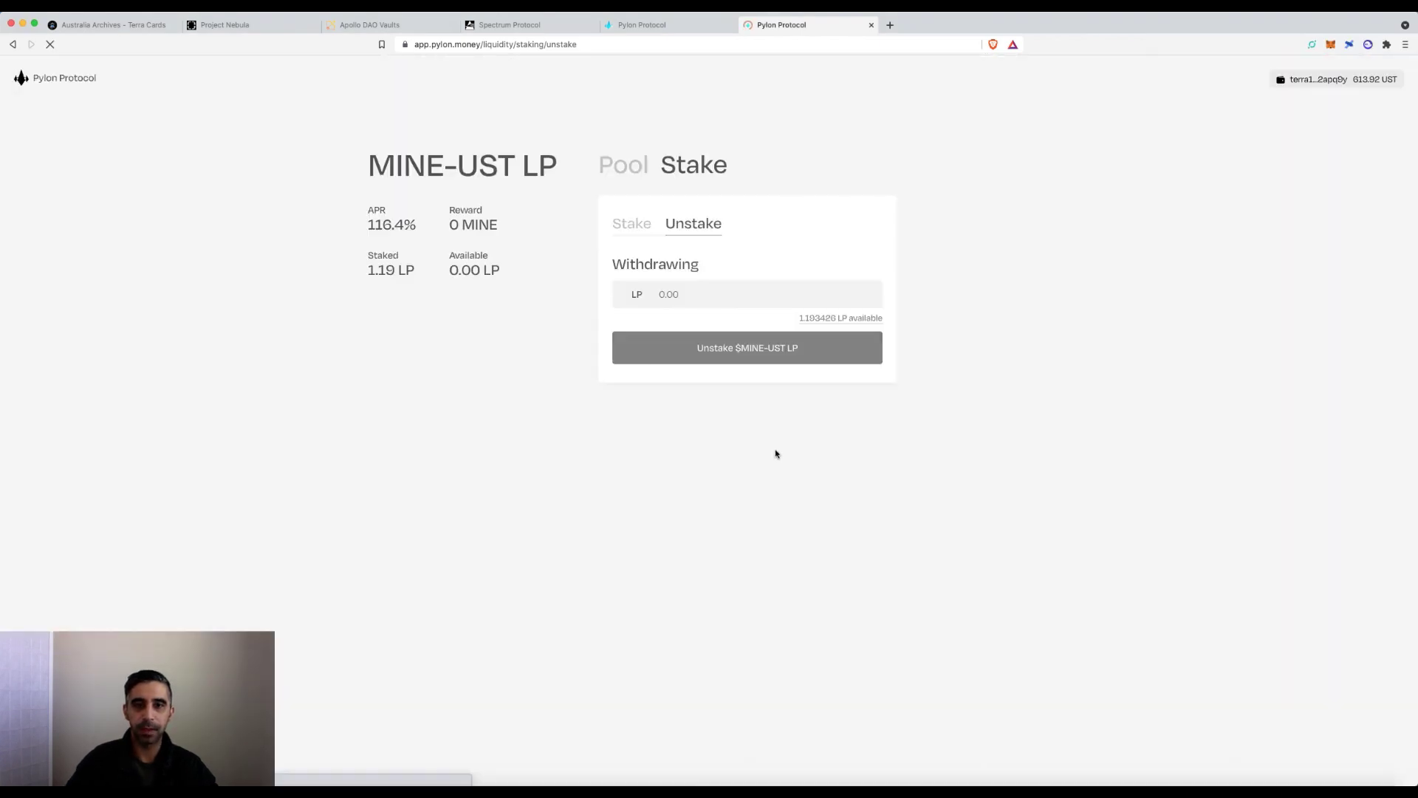
- Confirm 0.00 LP staked and 1.19 LP available, then go back to Apollo
{"action": "left_click", "coordinate": [639, 223]}
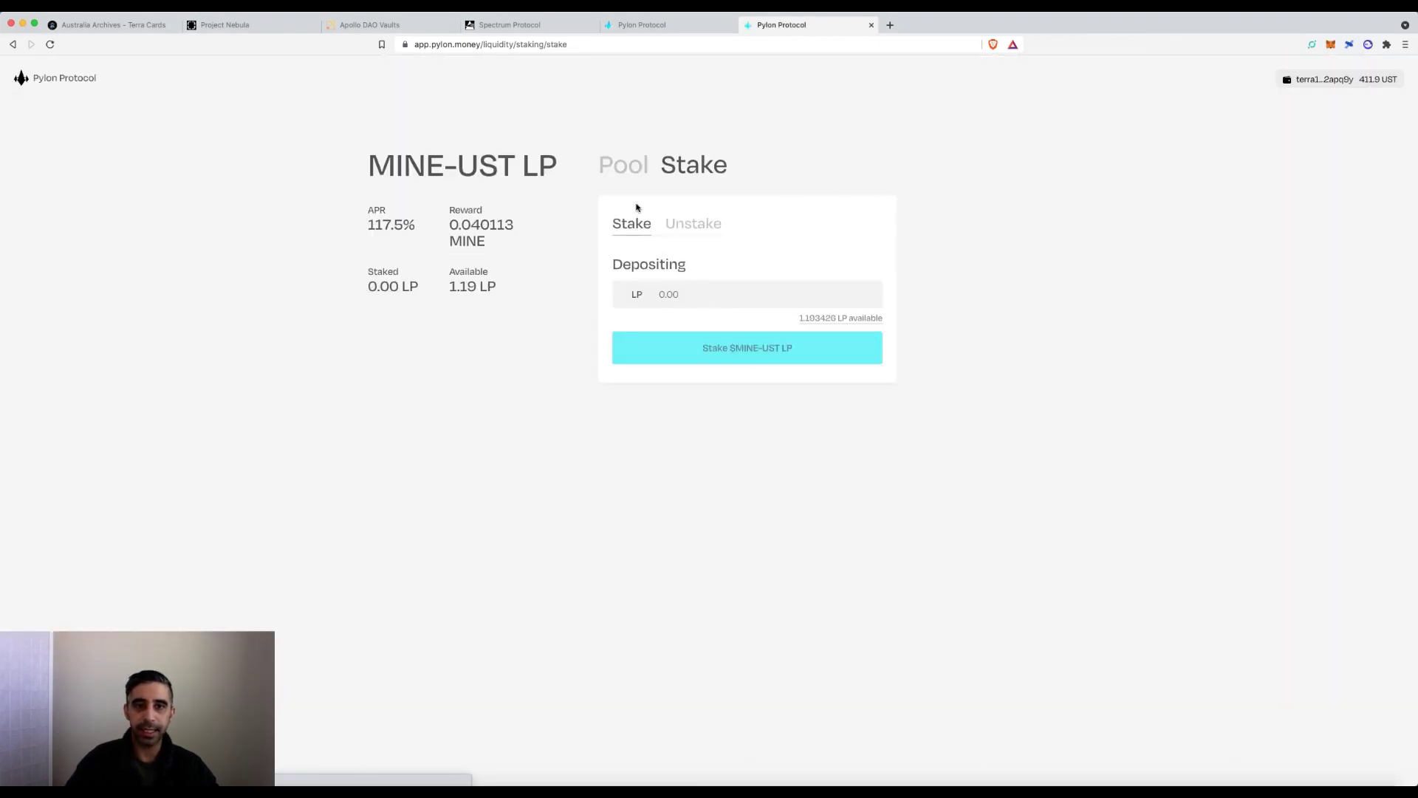
{"action": "left_click", "coordinate": [628, 161]}
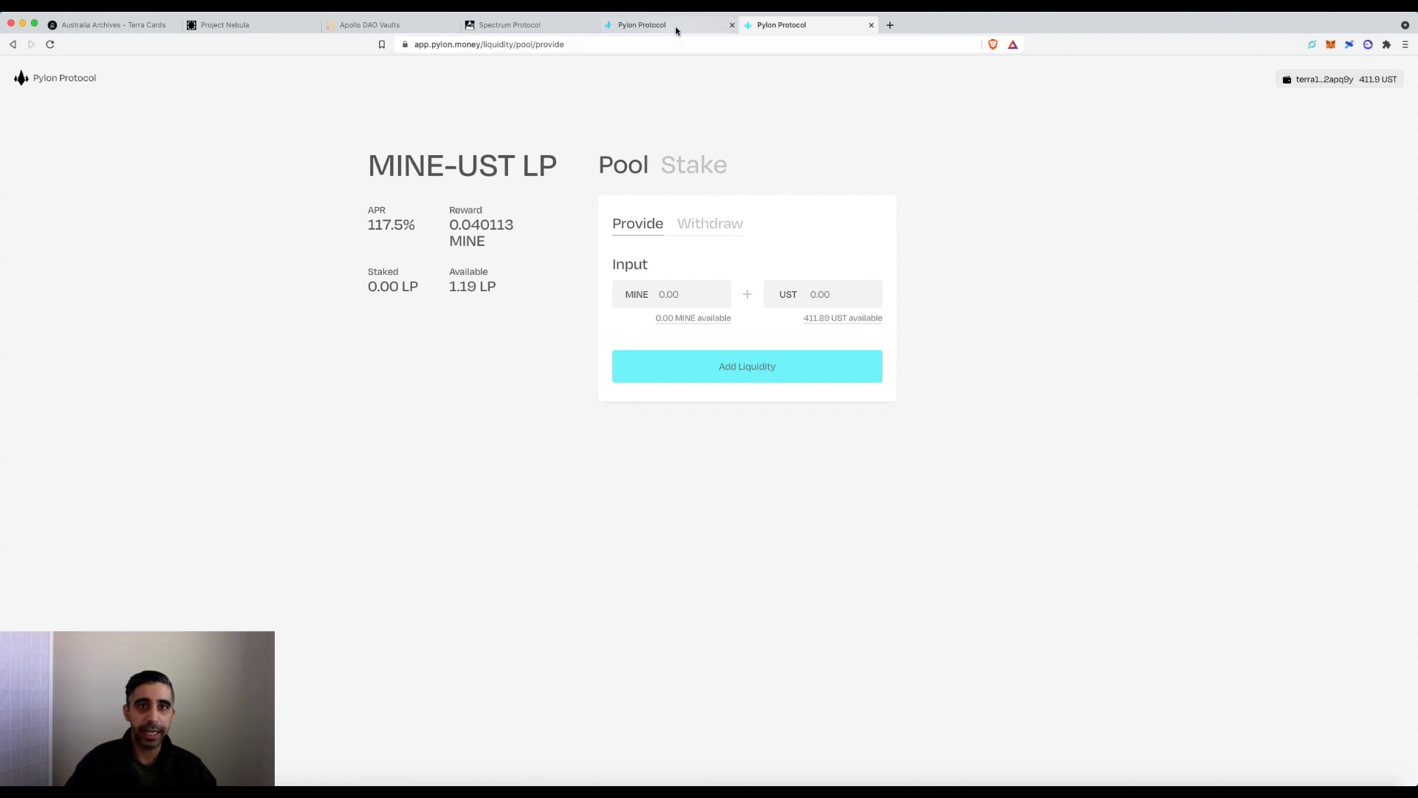
{"action": "left_click", "coordinate": [399, 25]}
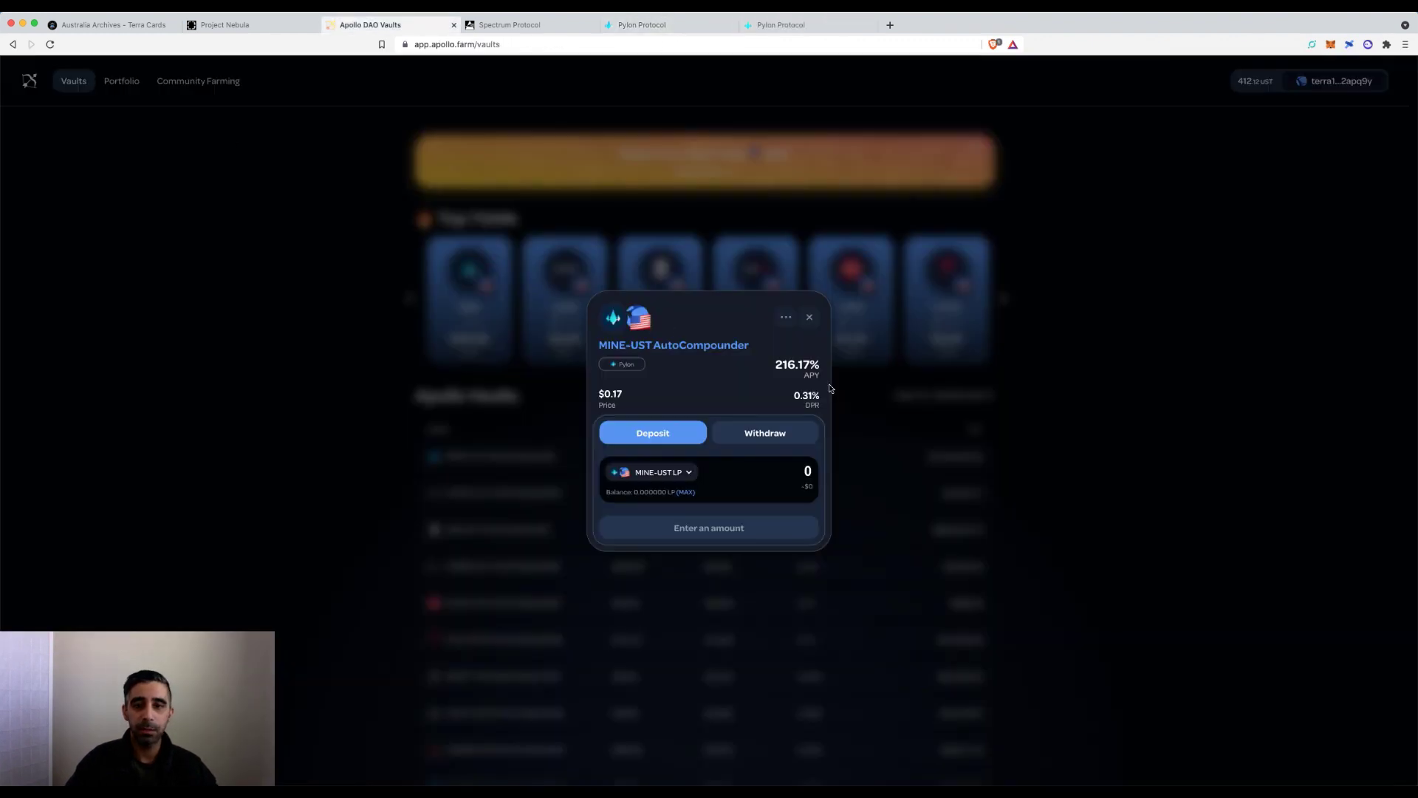
- Close and reopen the MINE-UST vault, reload the page, and reopen its deposit dialog
{"action": "left_click", "coordinate": [810, 317]}
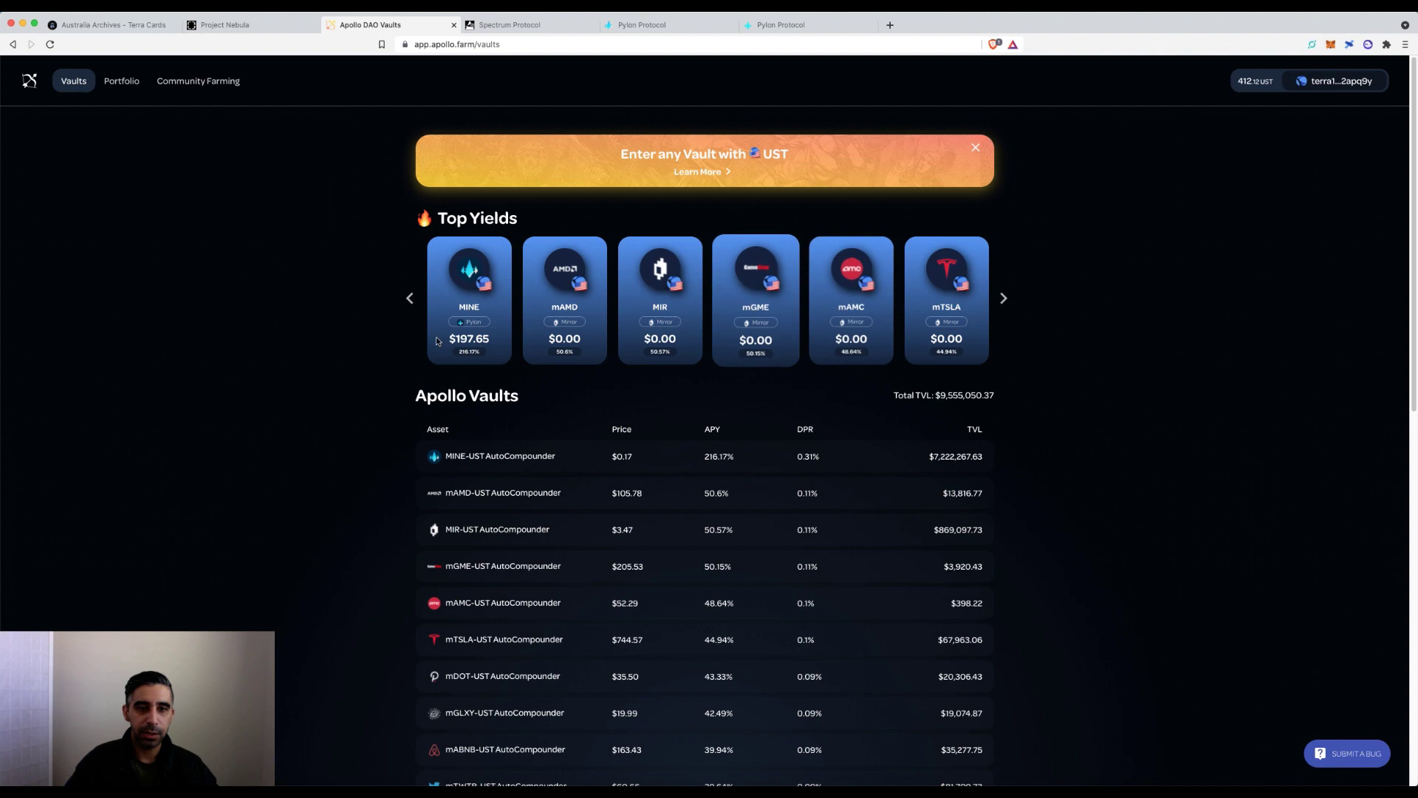
{"action": "left_click", "coordinate": [484, 308]}
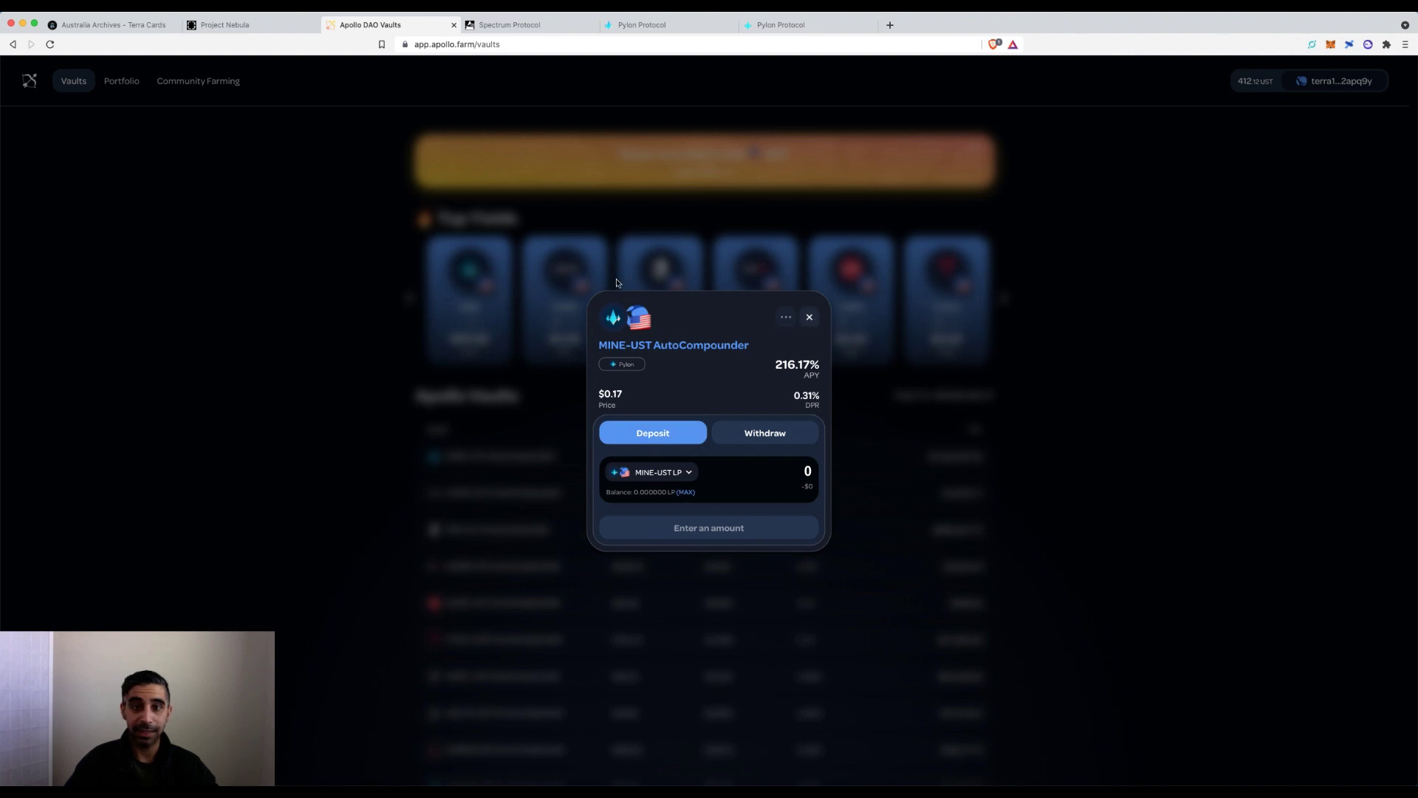
{"action": "left_click", "coordinate": [810, 318]}
{"action": "key", "text": "super+r"}
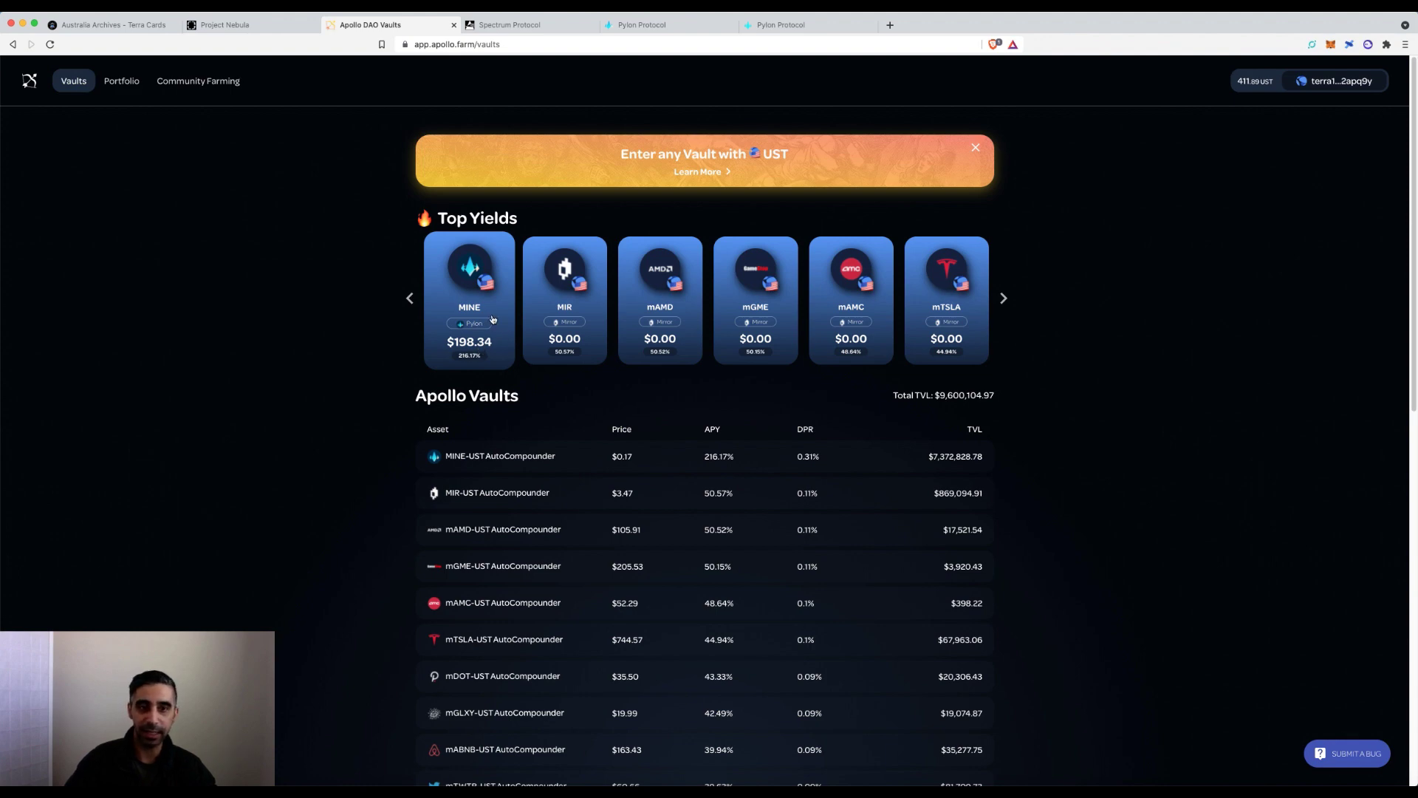
{"action": "left_click", "coordinate": [492, 319]}
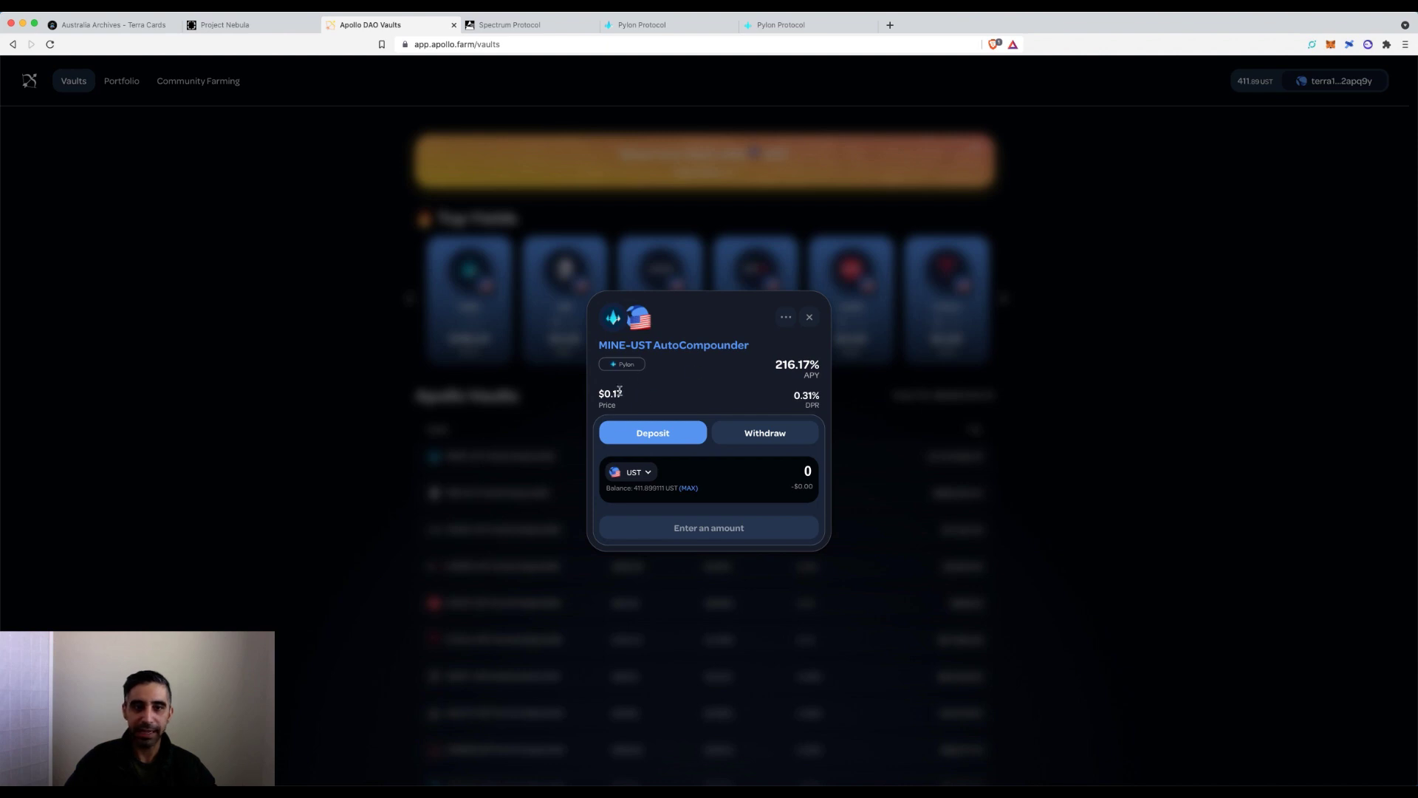
- Deposit the full 1.193426 MINE-UST LP balance and approve it with the Terra Station password
{"action": "left_click", "coordinate": [650, 473]}
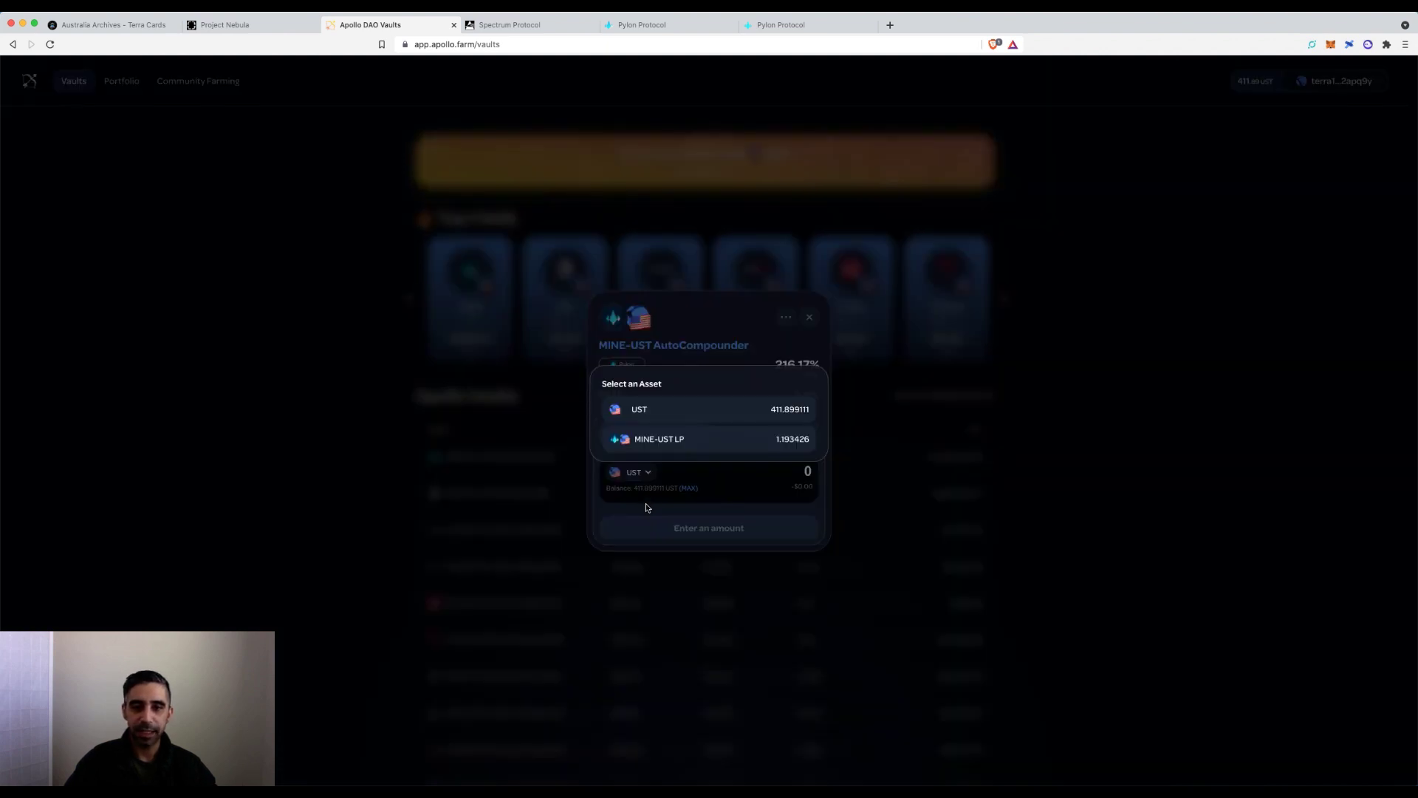
{"action": "left_click", "coordinate": [652, 443]}
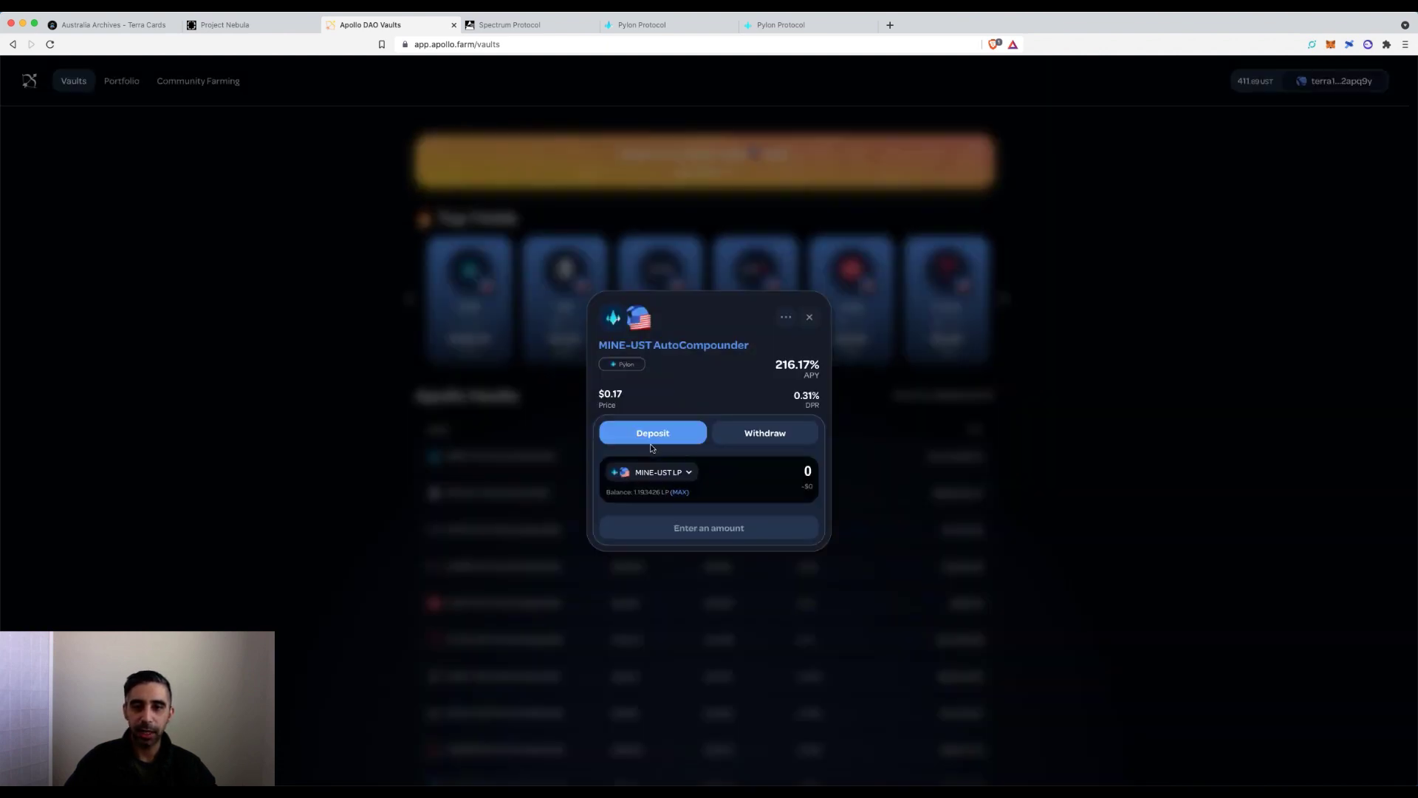
{"action": "left_click", "coordinate": [680, 492]}
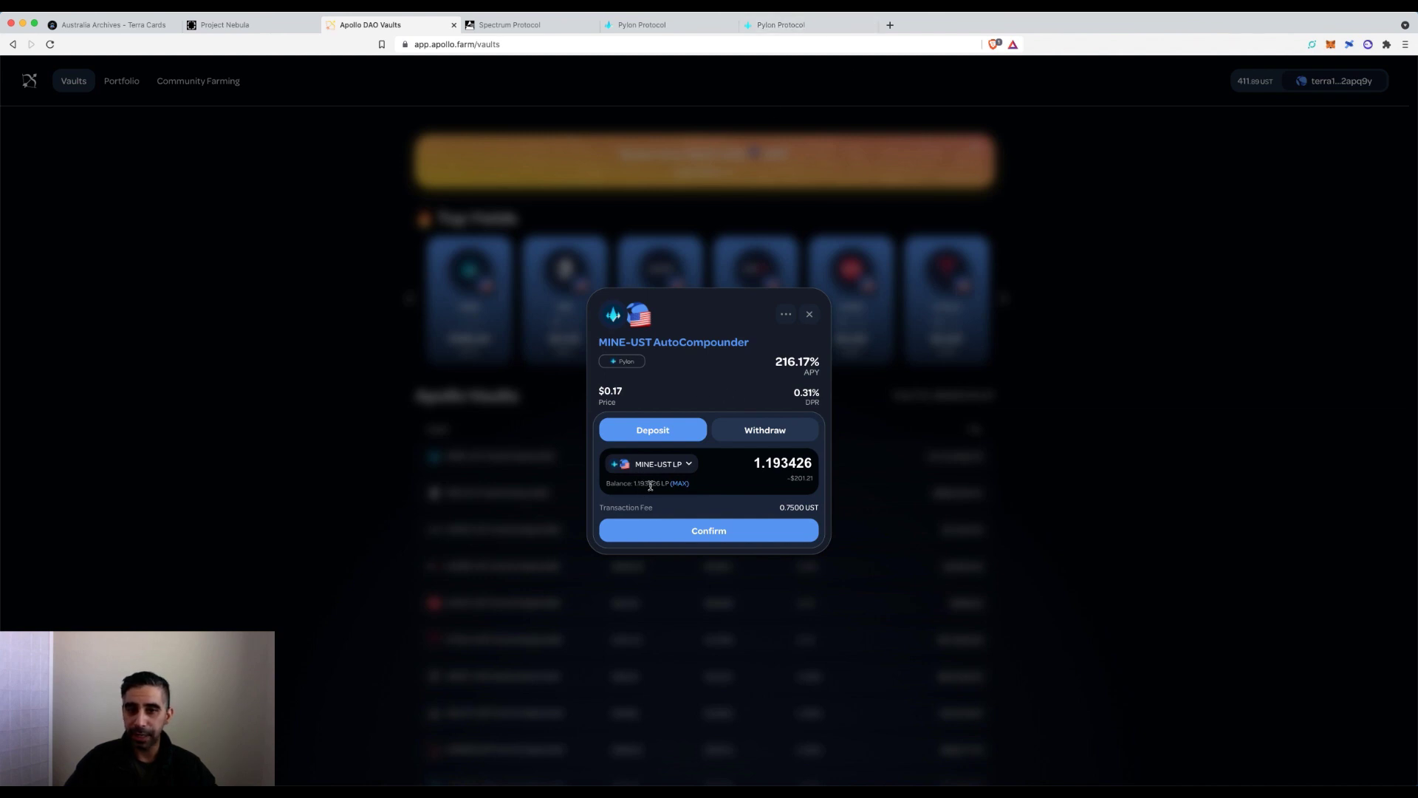
{"action": "left_click", "coordinate": [712, 531]}
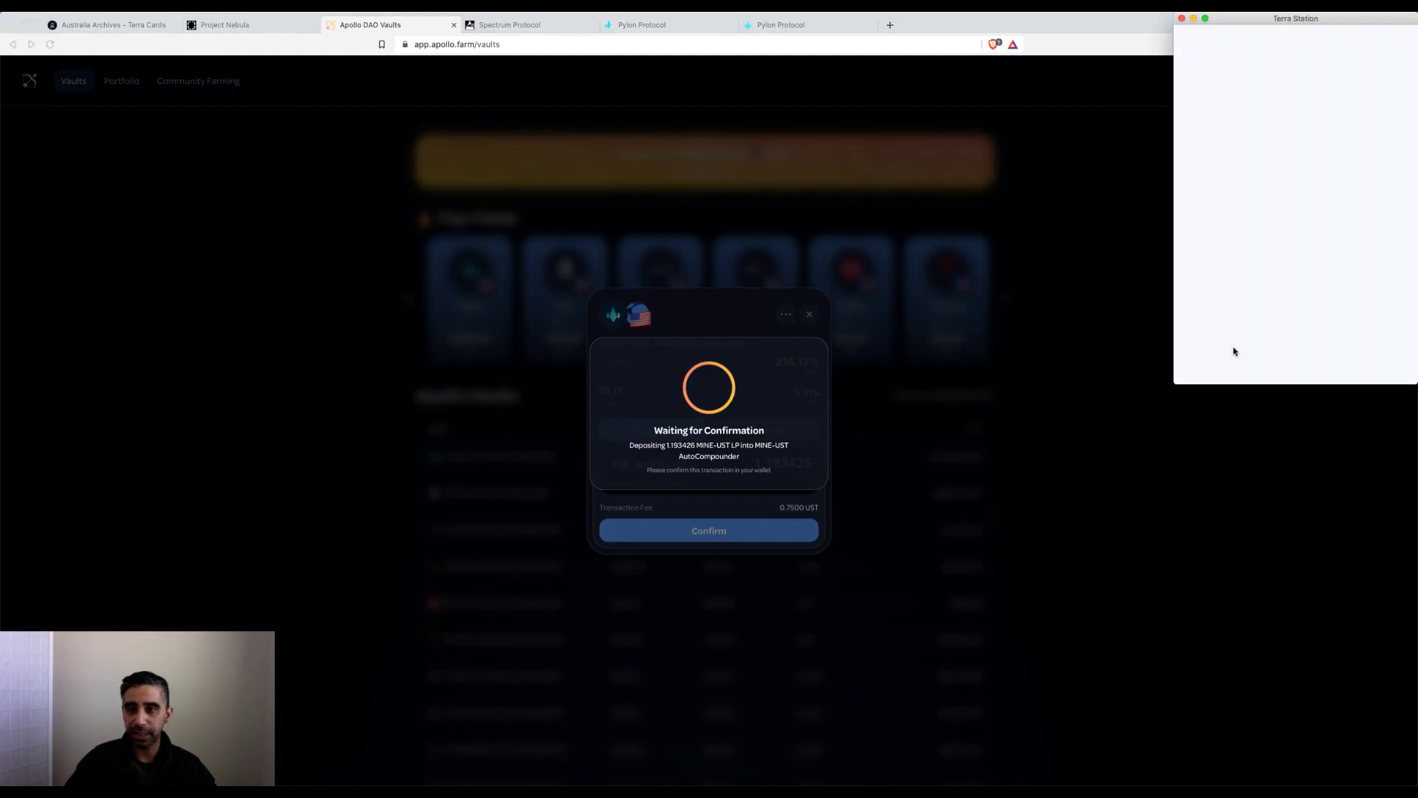
{"action": "key", "text": "ctrl+v"}
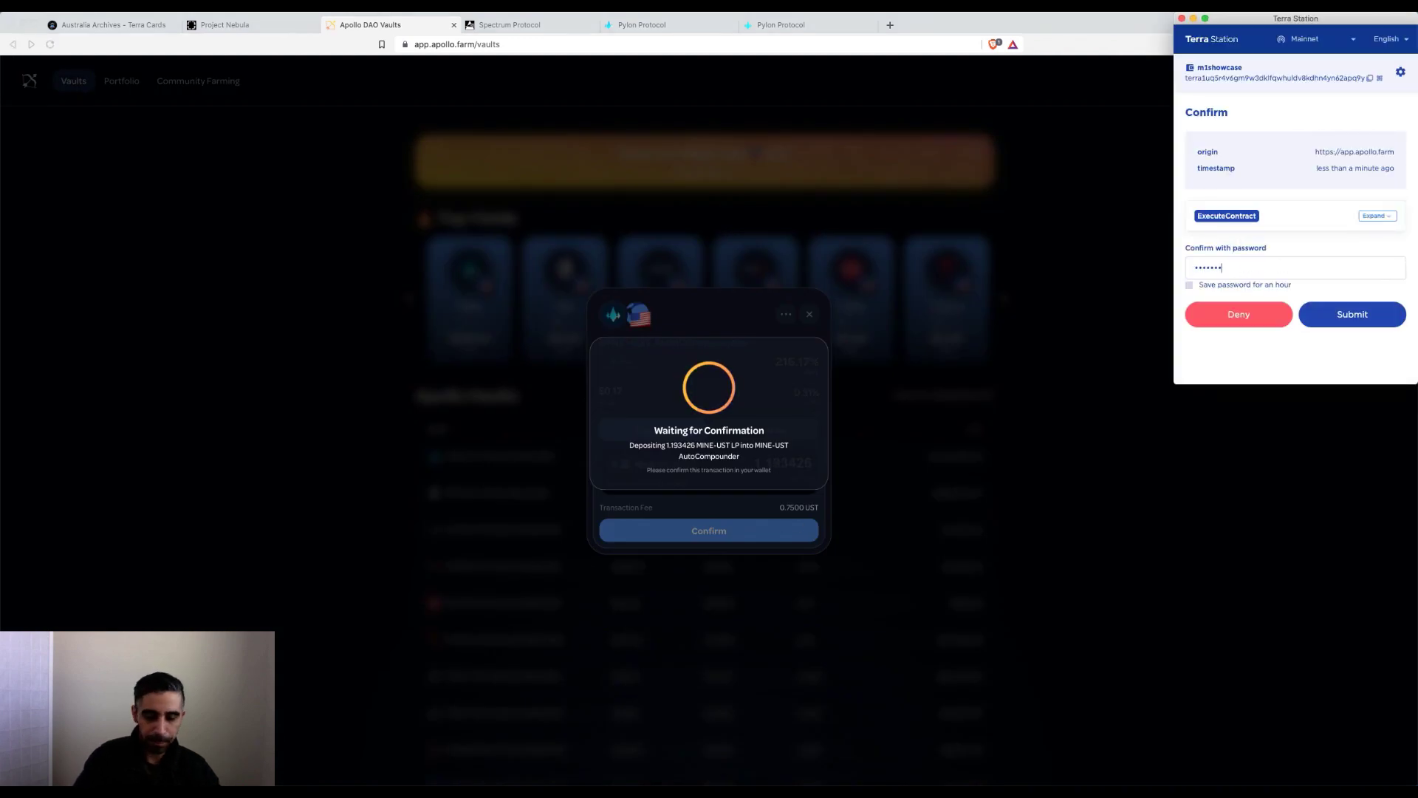
{"action": "key", "text": "Return"}
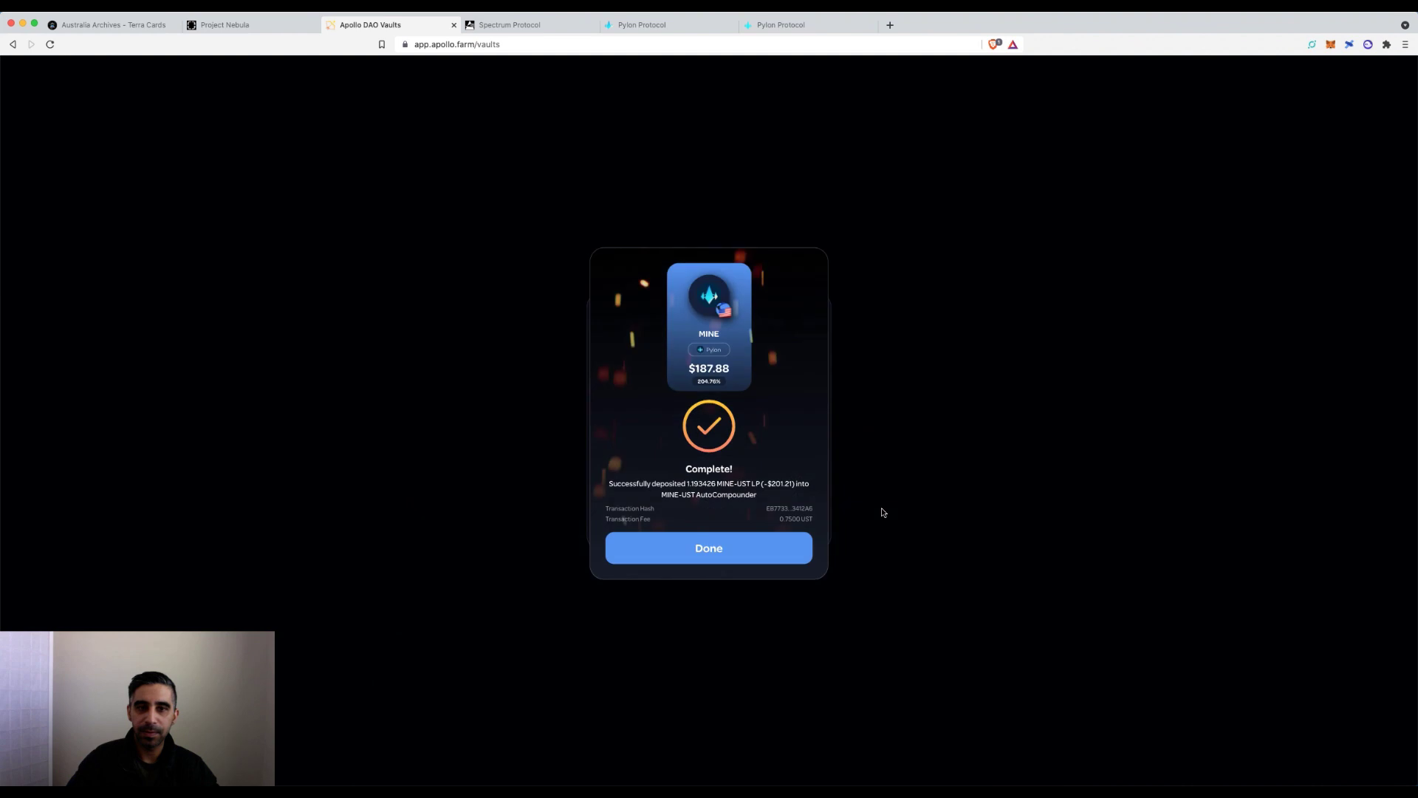
- Close the deposit confirmation, reload, and view the Portfolio showing the MINE vault at $398.64
{"action": "left_click", "coordinate": [720, 555]}
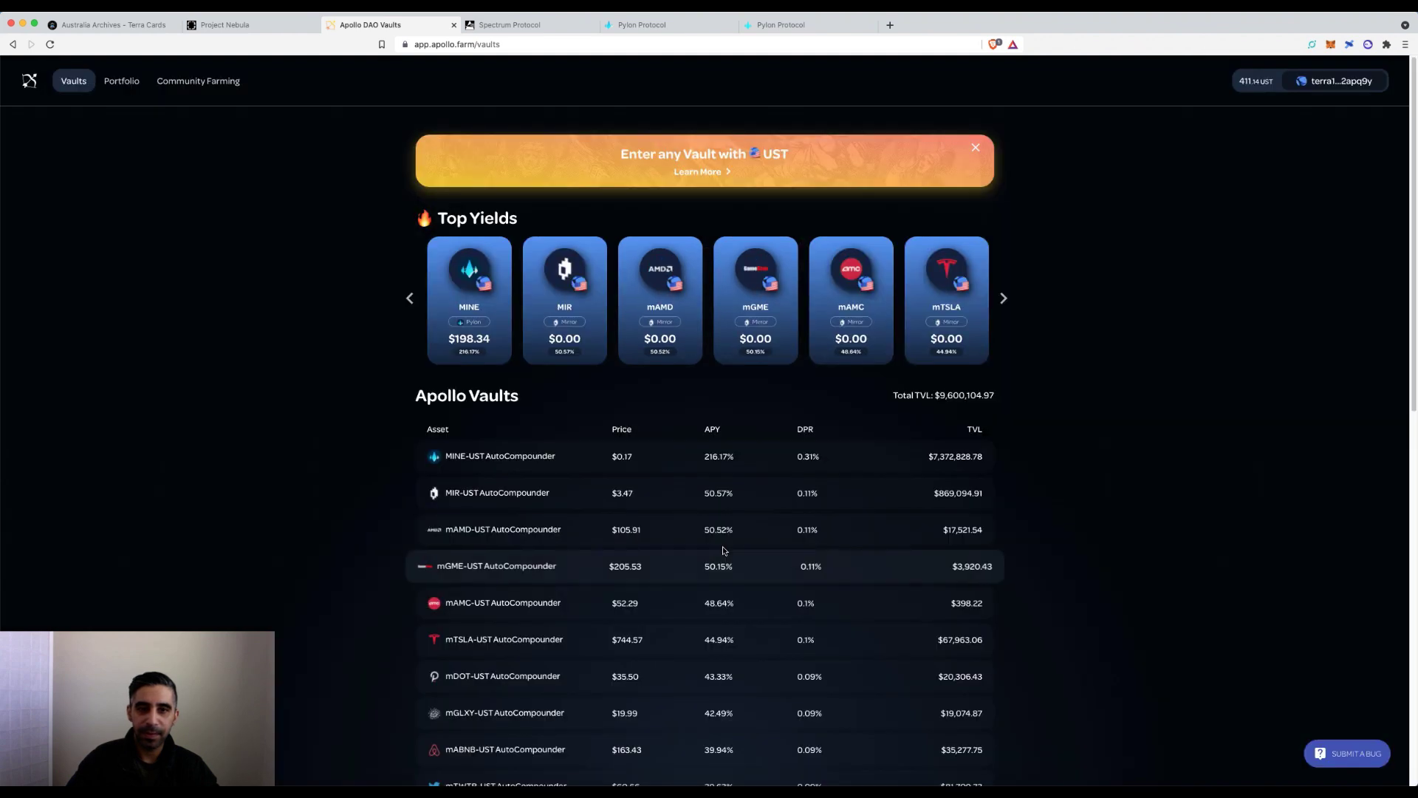
{"action": "left_click", "coordinate": [50, 45]}
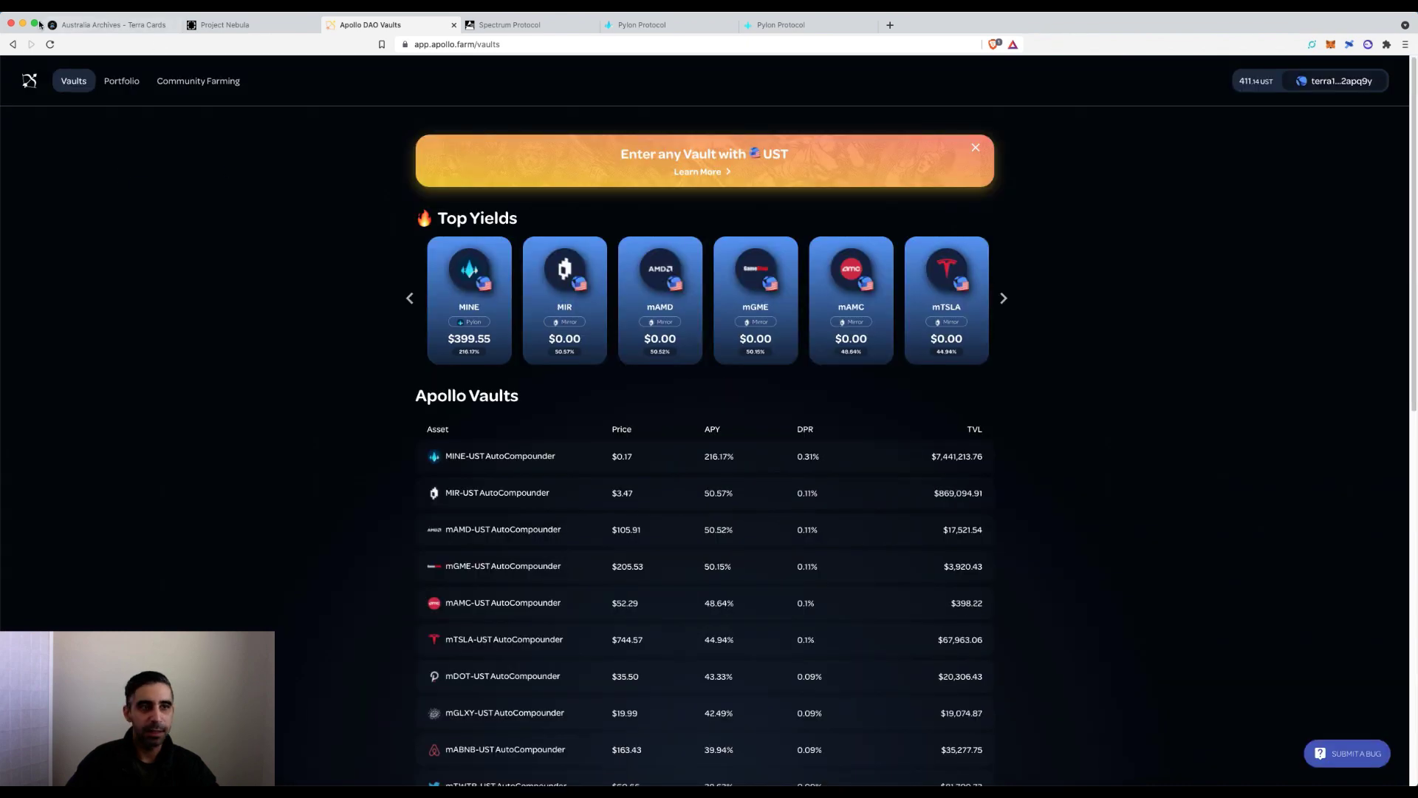
{"action": "left_click", "coordinate": [122, 81]}
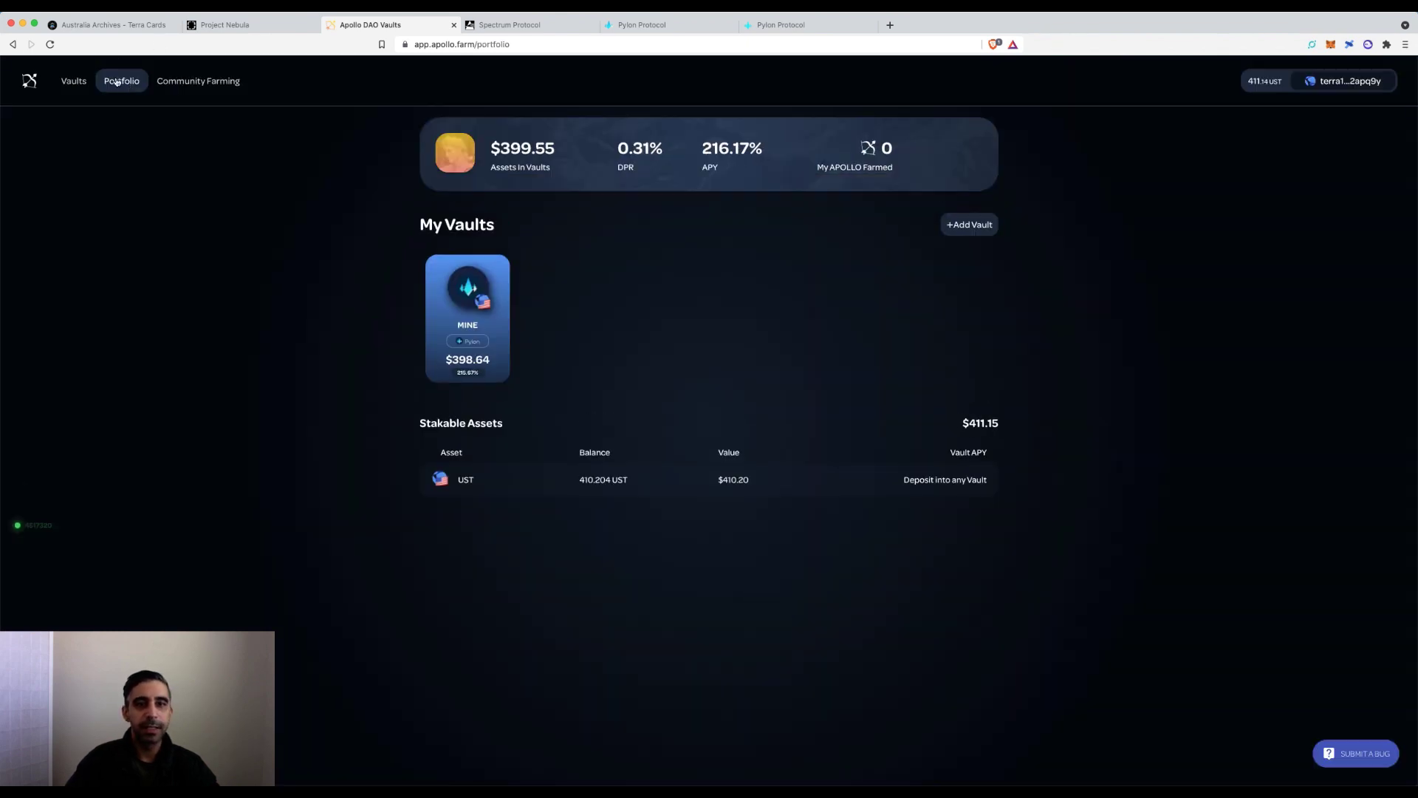